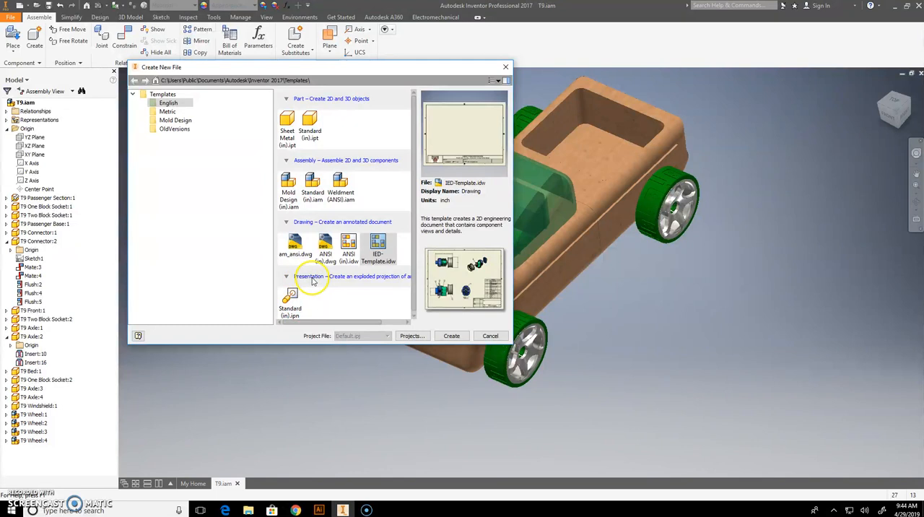
# Create a presentation from the Standard (in).ipn template and insert the T9.iam assembly from the 7.0 TEACHER_T9AutobloxInventor folder.
pyautogui.click(288, 294)
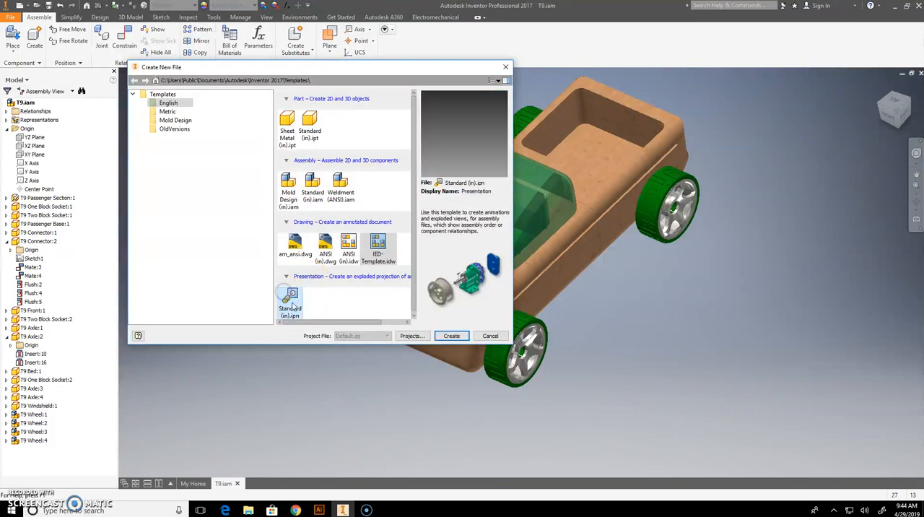
pyautogui.click(451, 335)
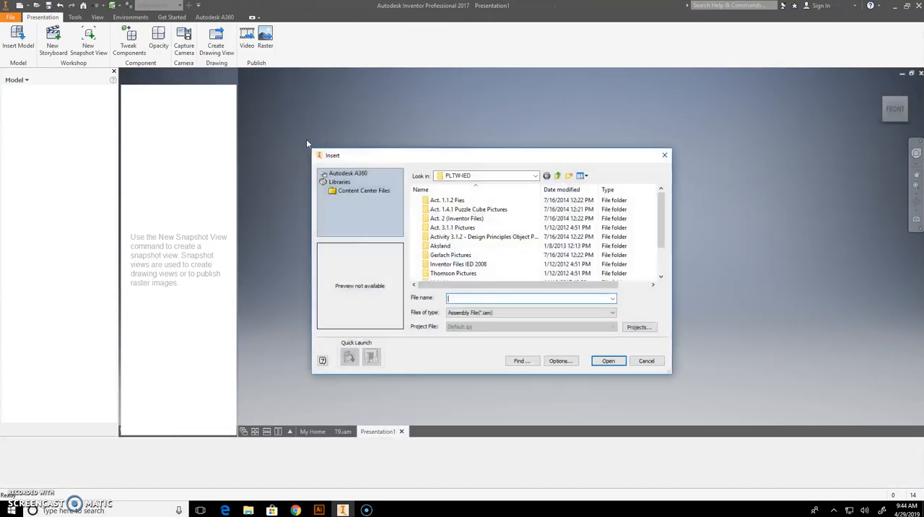
pyautogui.click(477, 179)
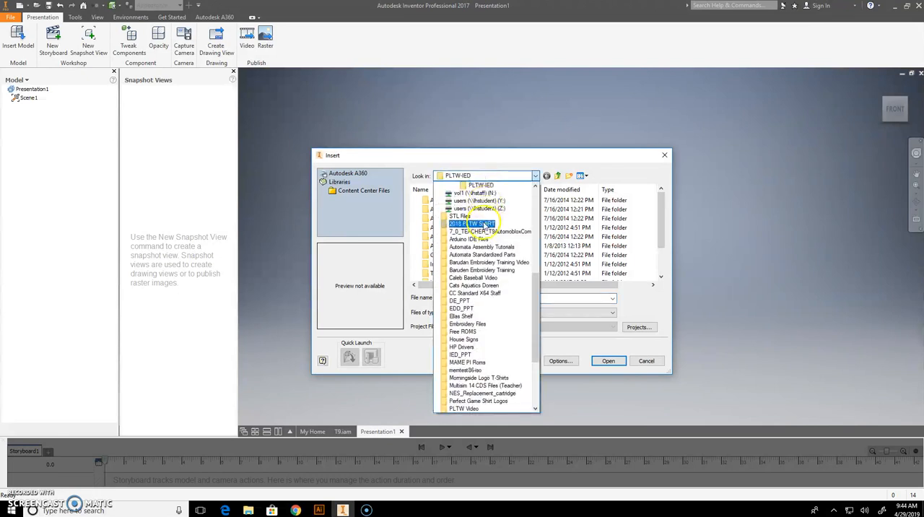
pyautogui.scroll(9, 490, 218)
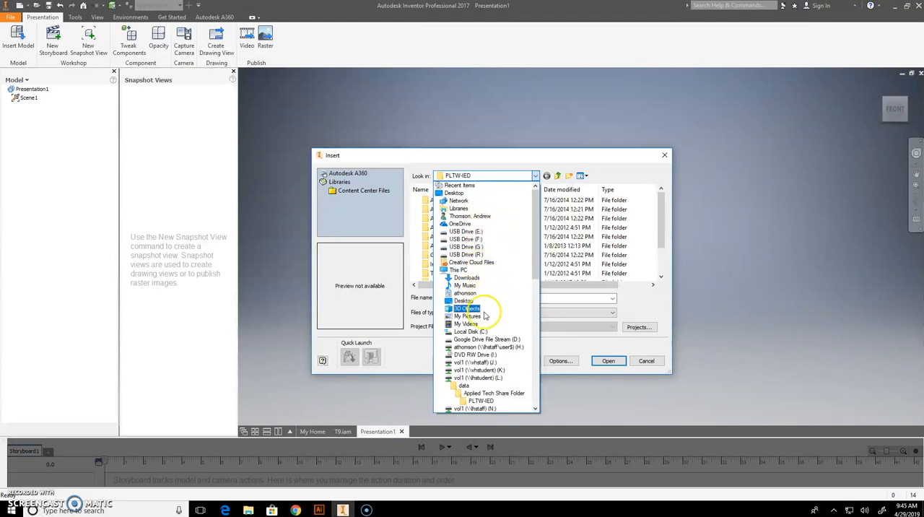
pyautogui.click(470, 331)
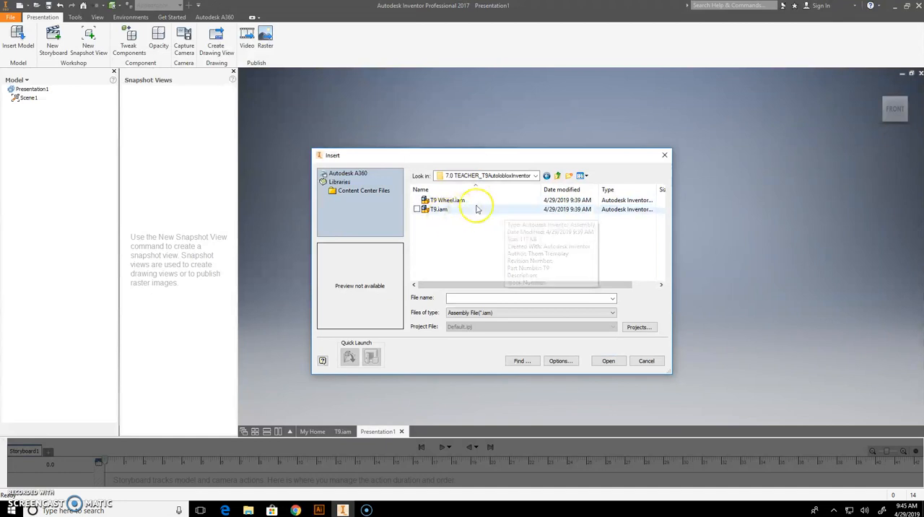
pyautogui.click(442, 210)
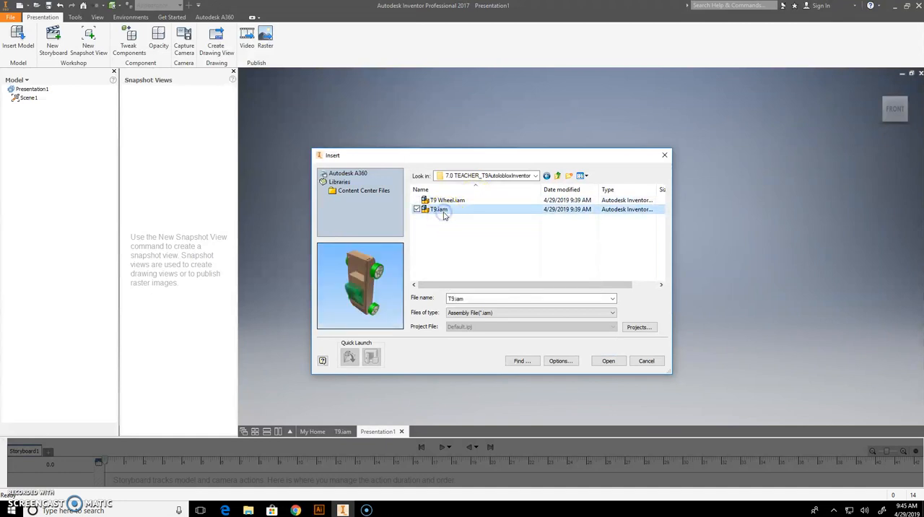
pyautogui.doubleClick(443, 213)
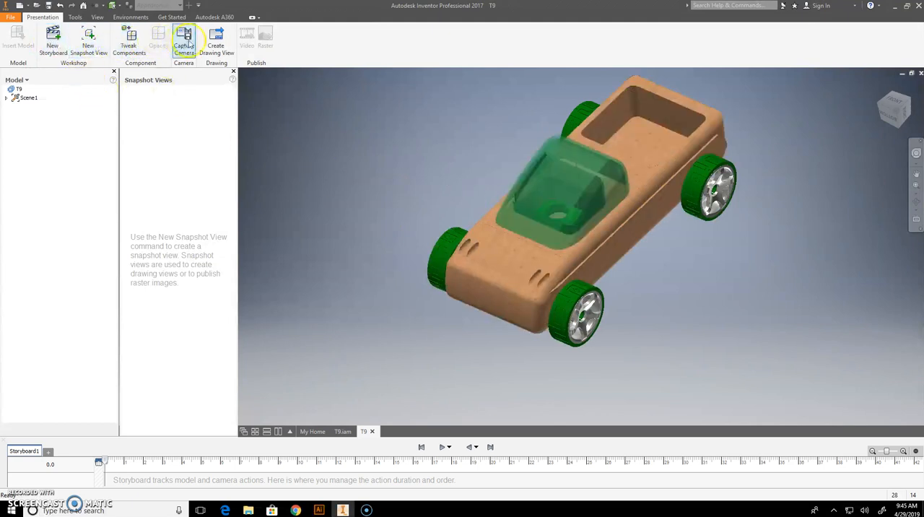
# Tweak the green tire of the nearest front wheel about 4.53 in straight outward along its axle.
pyautogui.click(130, 43)
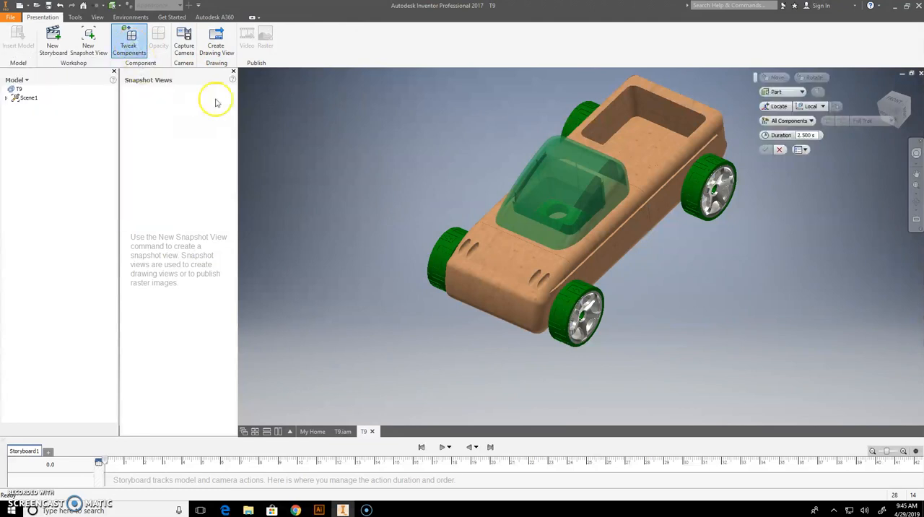
pyautogui.click(576, 332)
pyautogui.click(570, 326)
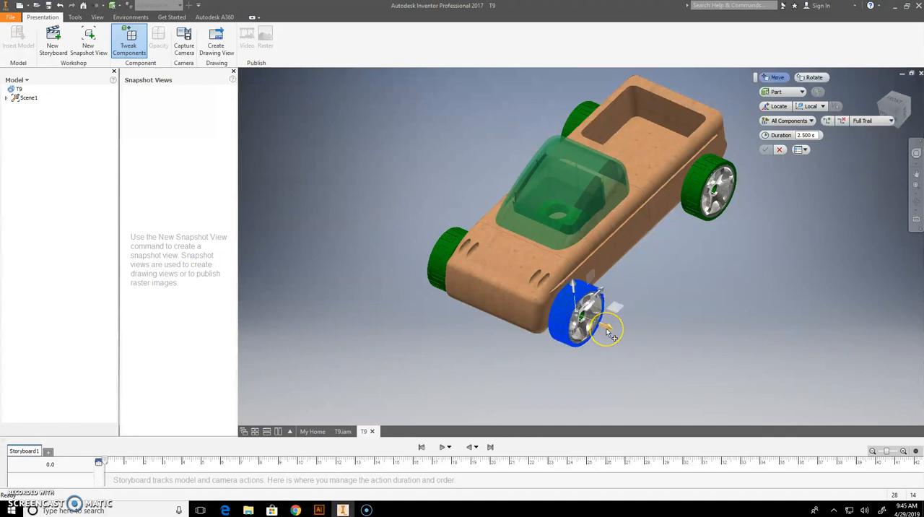
pyautogui.click(606, 329)
pyautogui.moveTo(607, 329); pyautogui.dragTo(757, 390)
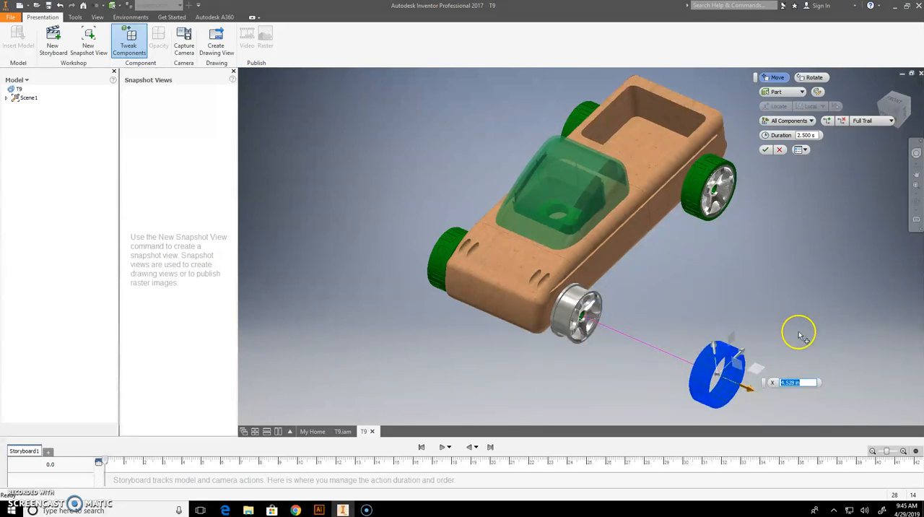
pyautogui.click(765, 155)
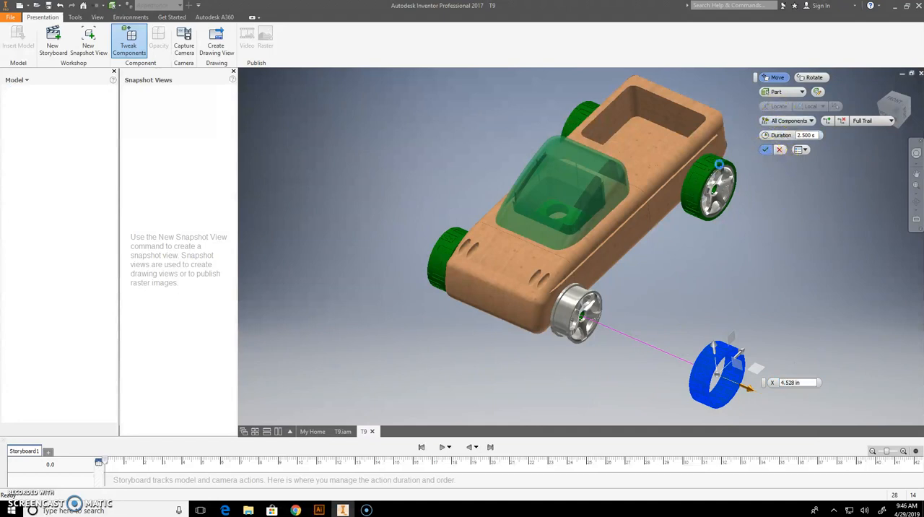
# Tweak the exposed rim of the nearest front wheel about 1.89 in outward, between the body and its tire.
pyautogui.click(126, 44)
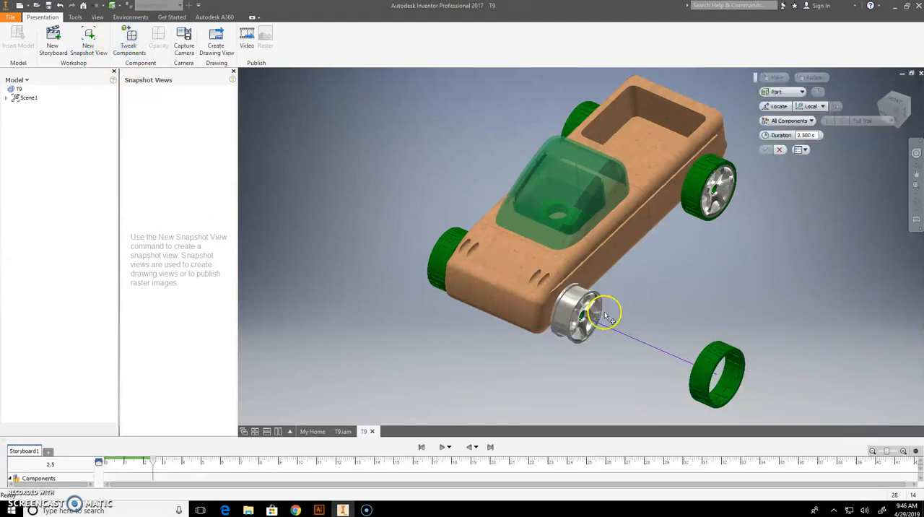
pyautogui.click(585, 312)
pyautogui.moveTo(614, 322); pyautogui.dragTo(679, 352)
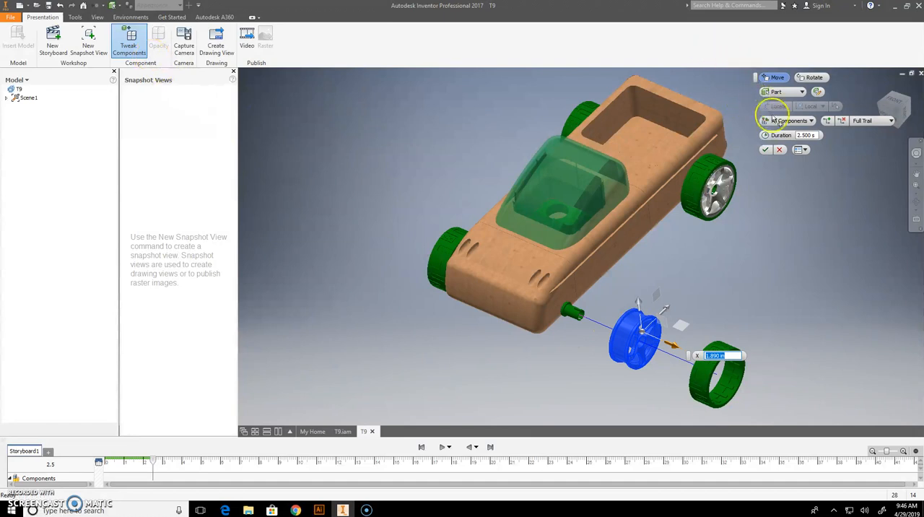
pyautogui.click(765, 150)
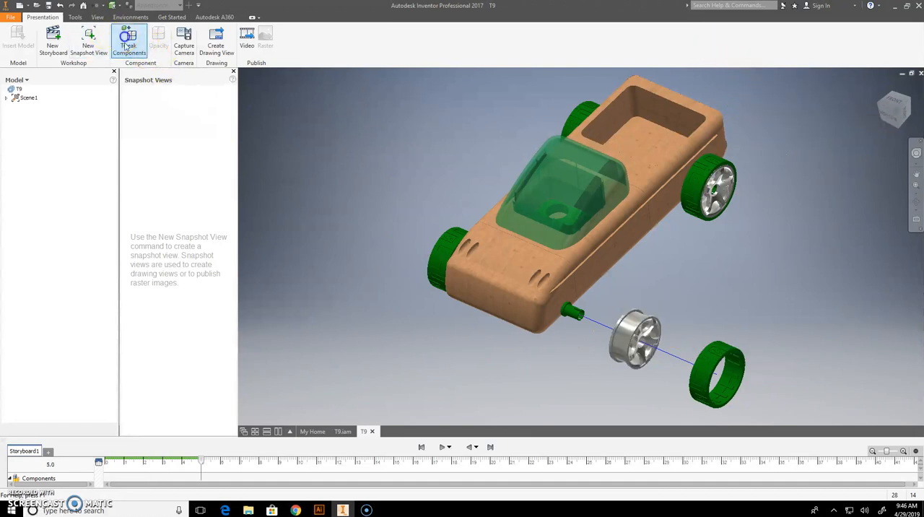
# Tweak the nearest front axle about 0.7 in outward from the body, towards its rim.
pyautogui.click(127, 44)
pyautogui.click(577, 314)
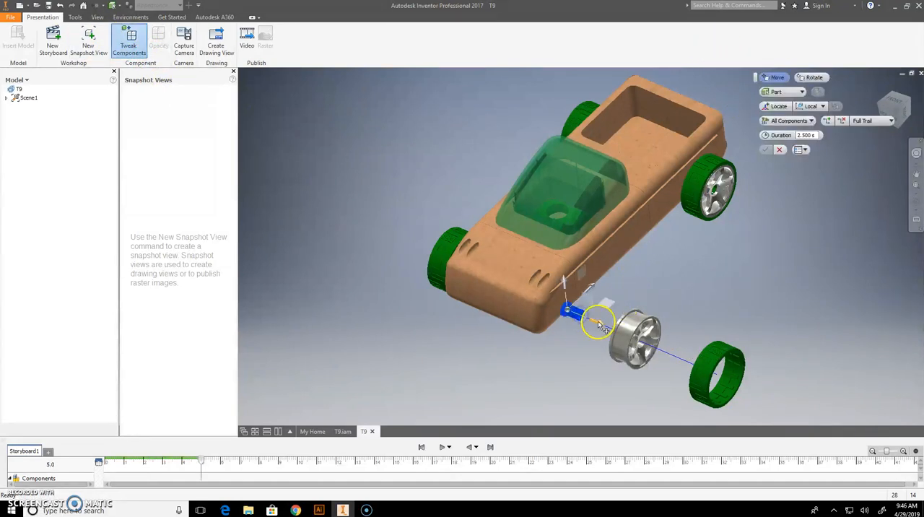
pyautogui.moveTo(630, 339); pyautogui.dragTo(639, 343)
pyautogui.click(565, 238)
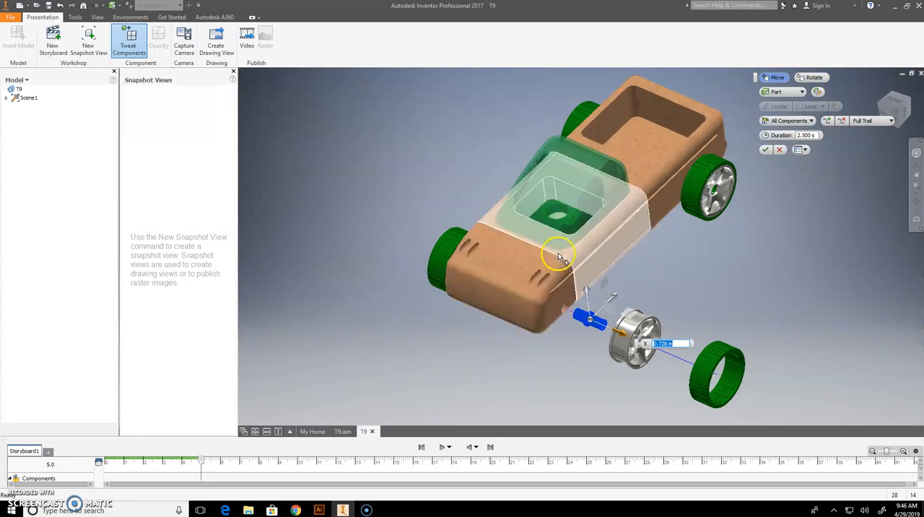
pyautogui.click(765, 150)
# Tweak the wooden front section of the car about 2.2 in forward, away from the passenger section.
pyautogui.click(128, 40)
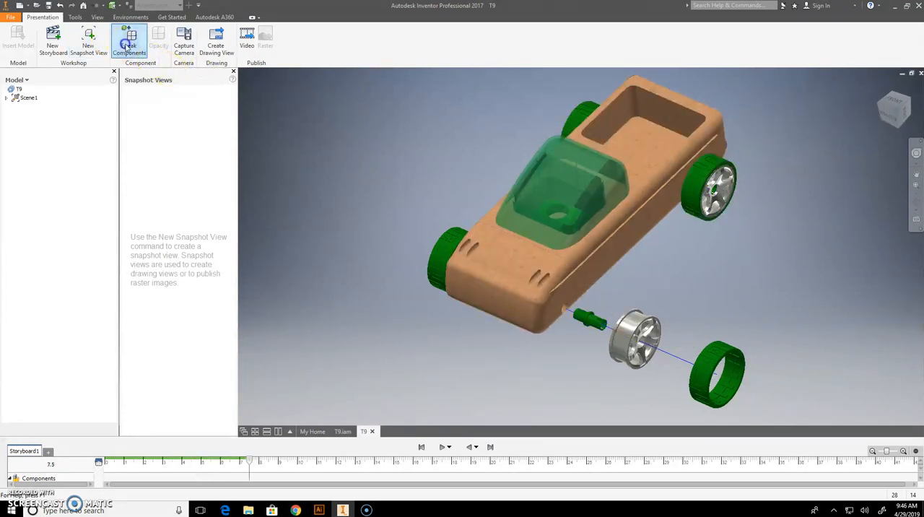
pyautogui.click(526, 285)
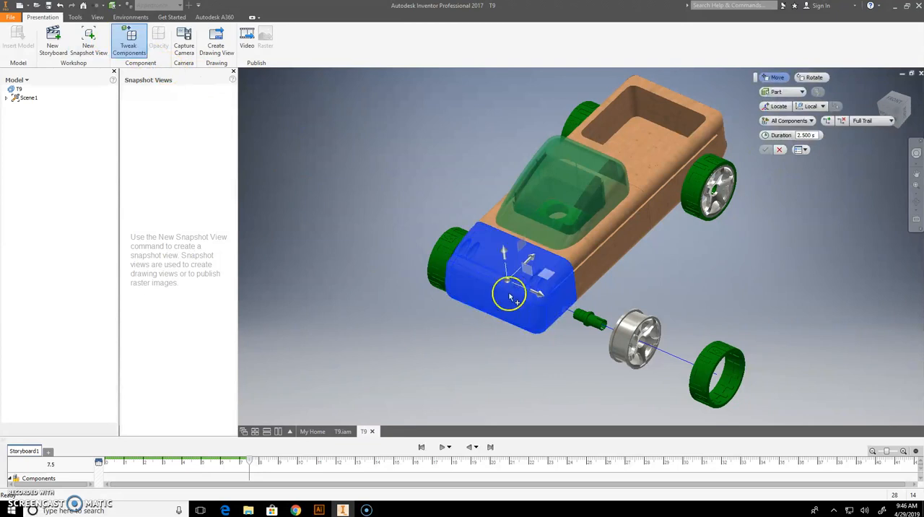
pyautogui.moveTo(531, 259); pyautogui.dragTo(477, 307)
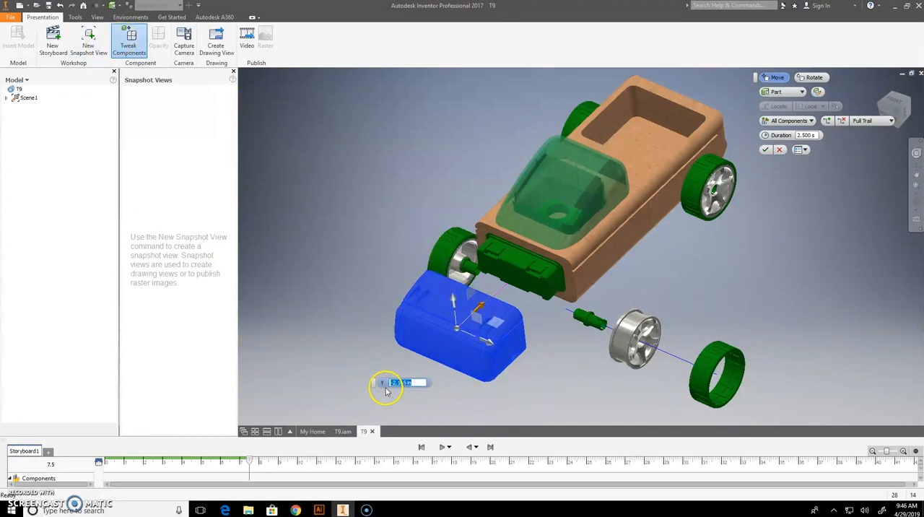
pyautogui.click(767, 150)
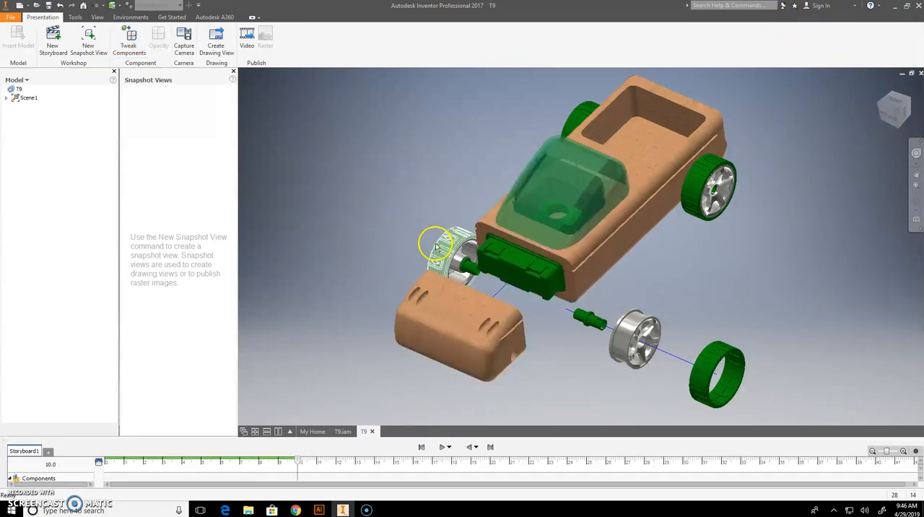
# Tweak the outer green front connector about 0.79 in forward, away from the passenger section.
pyautogui.click(128, 40)
pyautogui.click(515, 266)
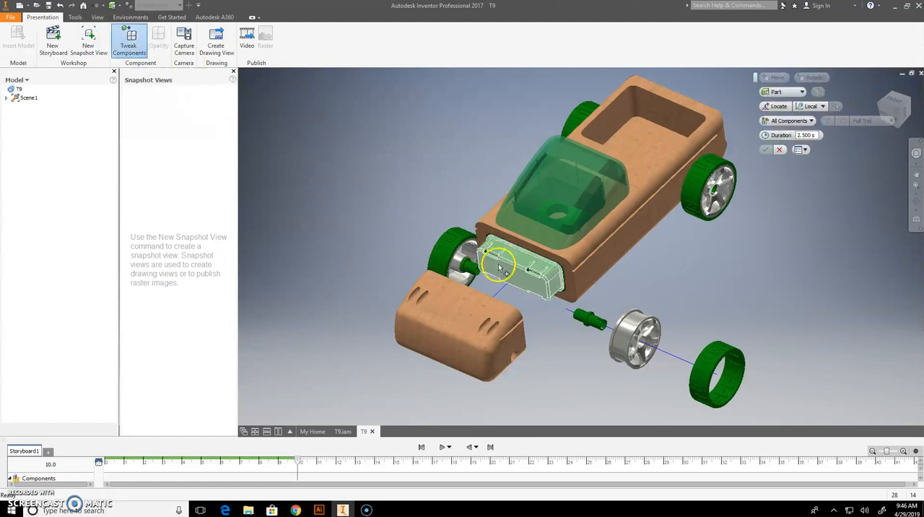
pyautogui.click(543, 251)
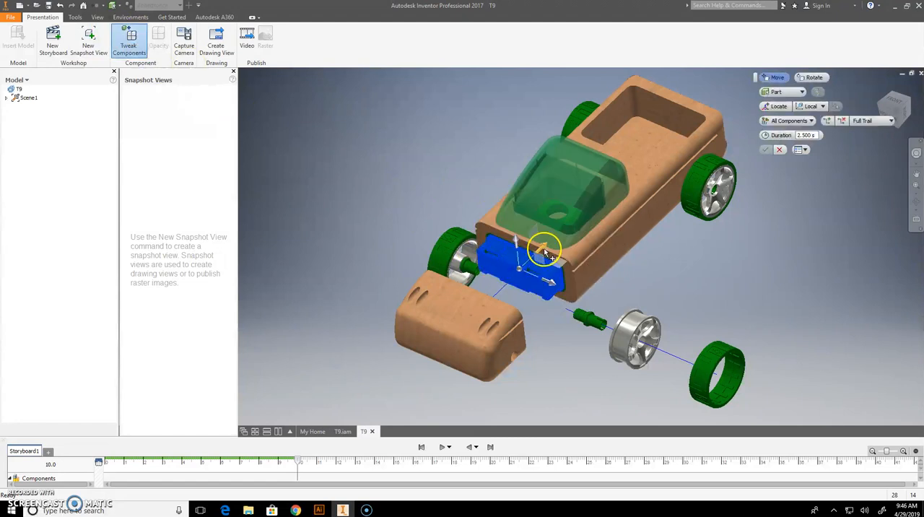
pyautogui.moveTo(543, 252); pyautogui.dragTo(537, 287)
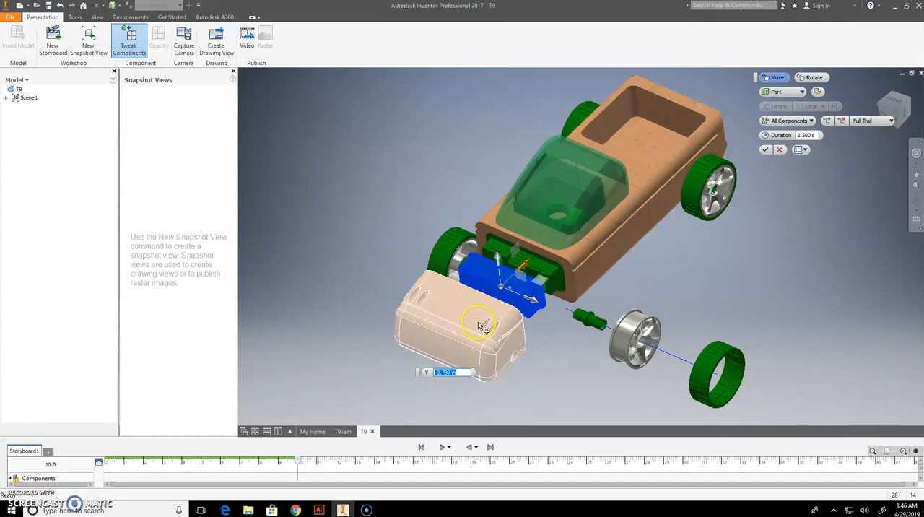
# Move the wooden front section further forward, and move the outer green connector further out to sit between it and the passenger section.
pyautogui.click(482, 327)
pyautogui.moveTo(473, 332); pyautogui.dragTo(432, 354)
pyautogui.click(505, 291)
pyautogui.moveTo(525, 272); pyautogui.dragTo(497, 297)
# Tweak the far front wheel's tire about 5.04 in outward and its rim outward to just inside the tire.
pyautogui.click(463, 249)
pyautogui.moveTo(489, 273); pyautogui.dragTo(371, 219)
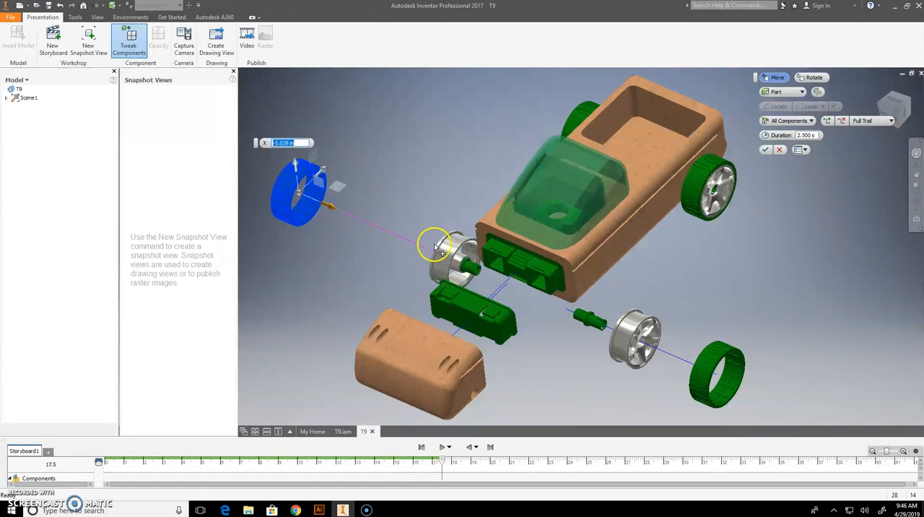
pyautogui.click(453, 261)
pyautogui.moveTo(489, 265); pyautogui.dragTo(382, 230)
pyautogui.click(458, 262)
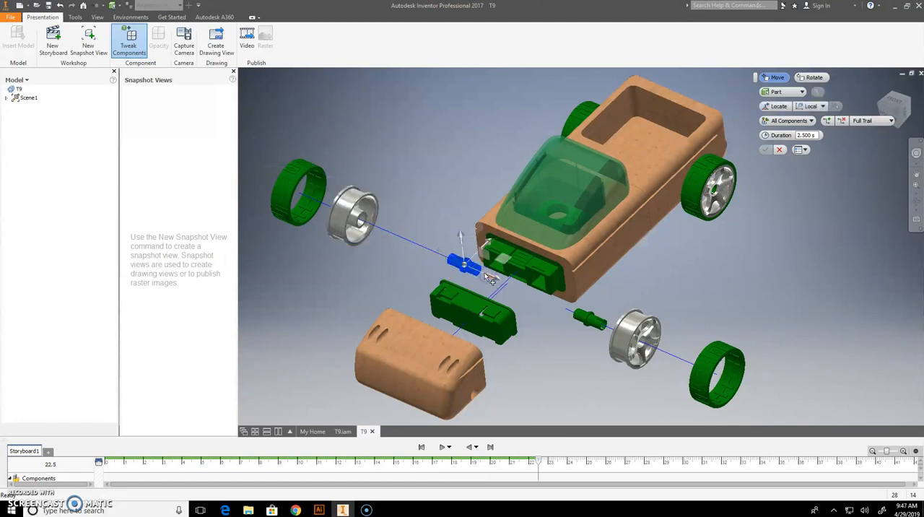
pyautogui.moveTo(434, 263); pyautogui.dragTo(434, 262)
pyautogui.moveTo(495, 279)
pyautogui.mouseDown()
pyautogui.moveTo(465, 274)
pyautogui.moveTo(485, 274)
pyautogui.mouseUp()
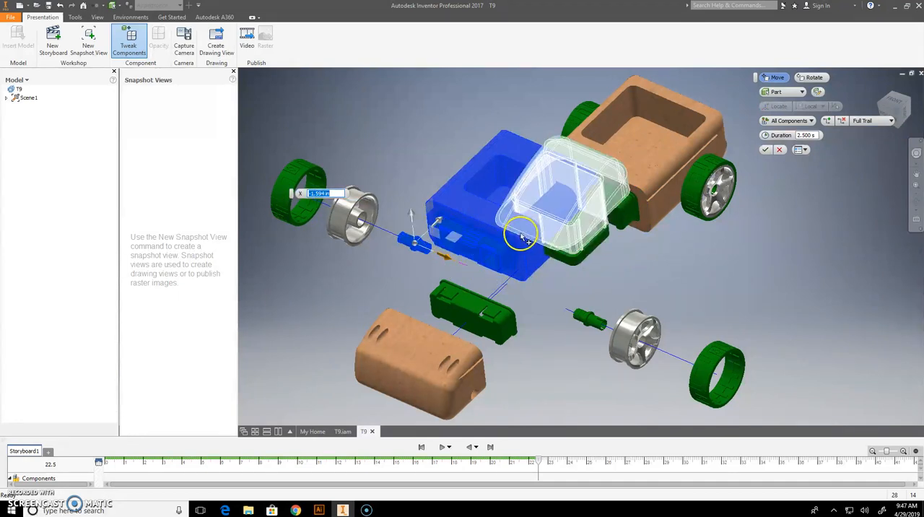
pyautogui.click(779, 150)
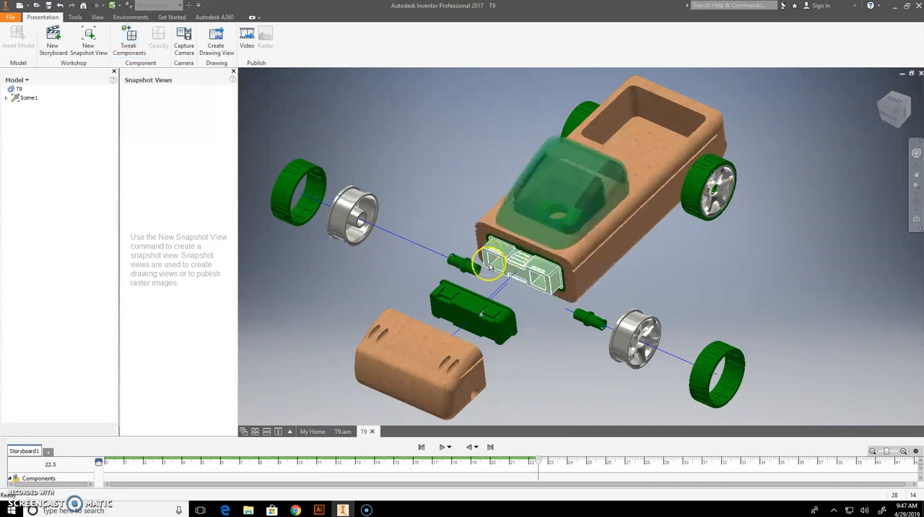
# Tweak only the far front axle about 1.89 in outward, towards its rim.
pyautogui.moveTo(469, 264); pyautogui.dragTo(470, 277)
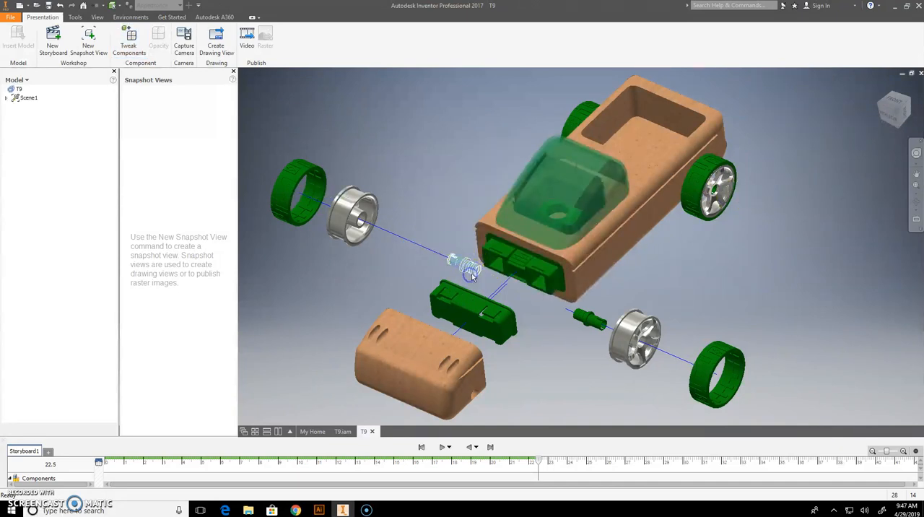
pyautogui.click(471, 274)
pyautogui.click(129, 44)
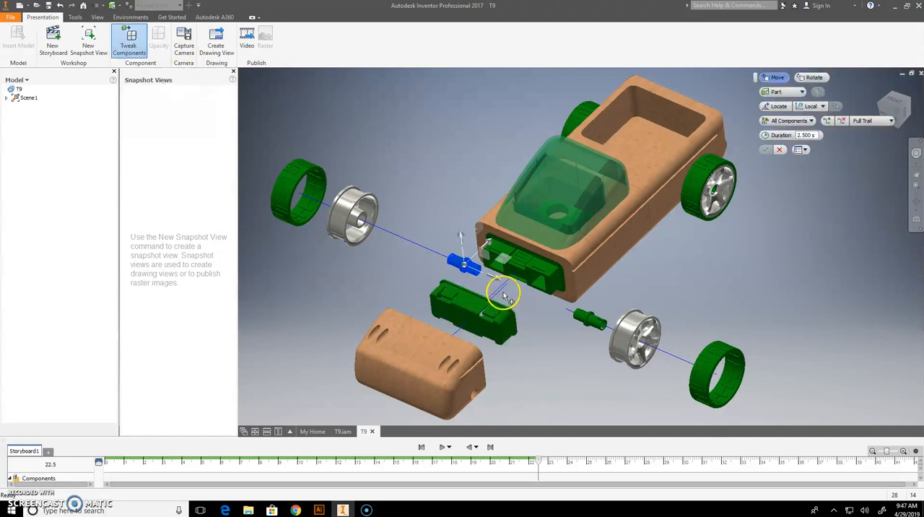
pyautogui.moveTo(495, 274); pyautogui.dragTo(437, 254)
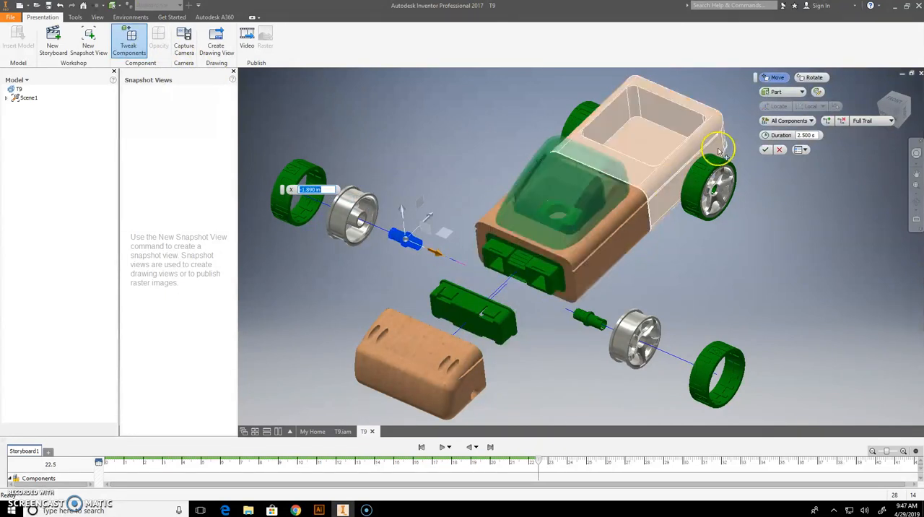
pyautogui.click(663, 143)
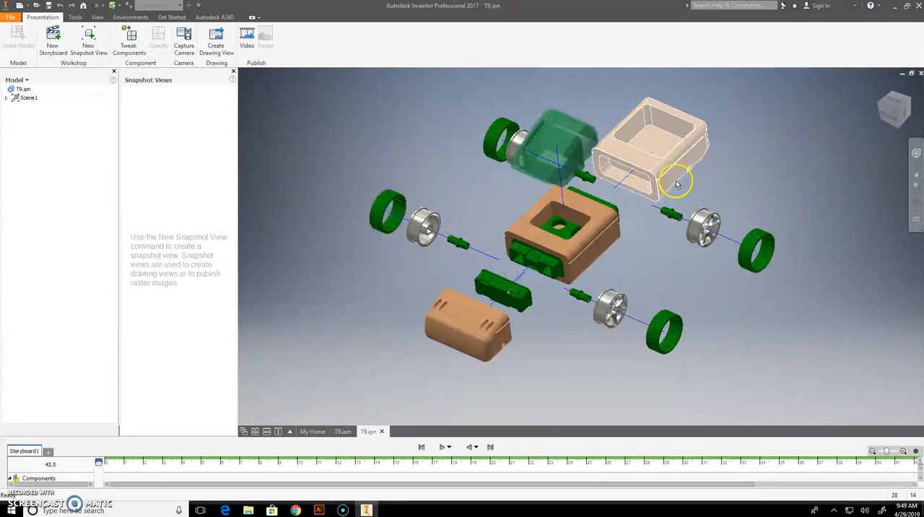
# Create a new drawing from the IED-Template.idw template.
pyautogui.click(22, 5)
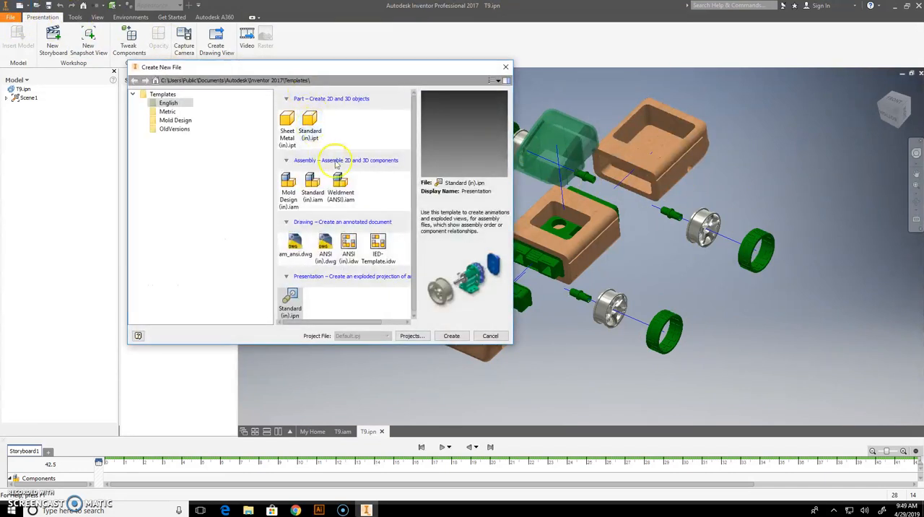
pyautogui.click(382, 249)
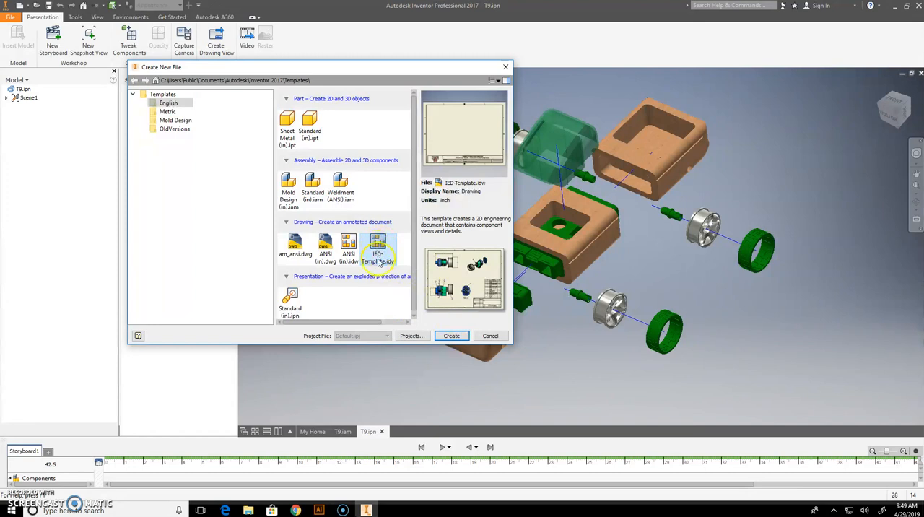
pyautogui.click(452, 336)
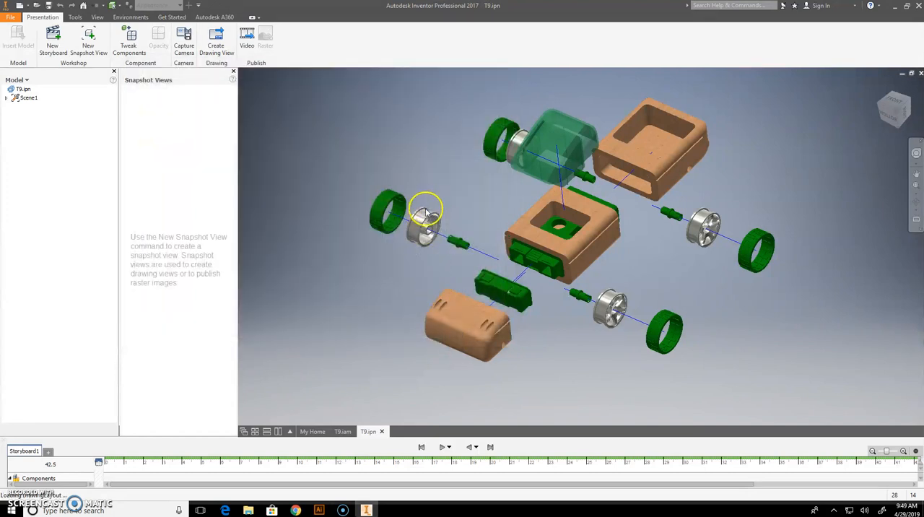
pyautogui.click(381, 199)
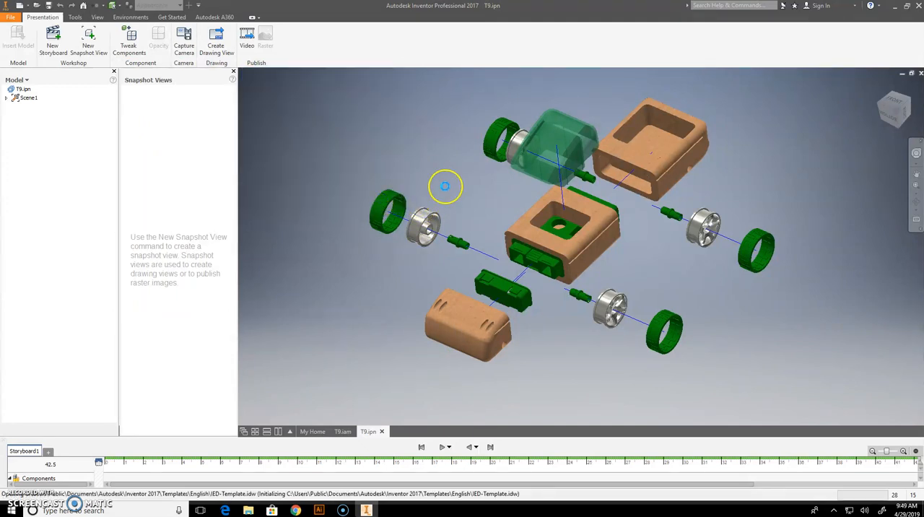
# Start a base view of the exploded T9 presentation, letting a snapshot view be added to the IPN file automatically.
pyautogui.click(435, 292)
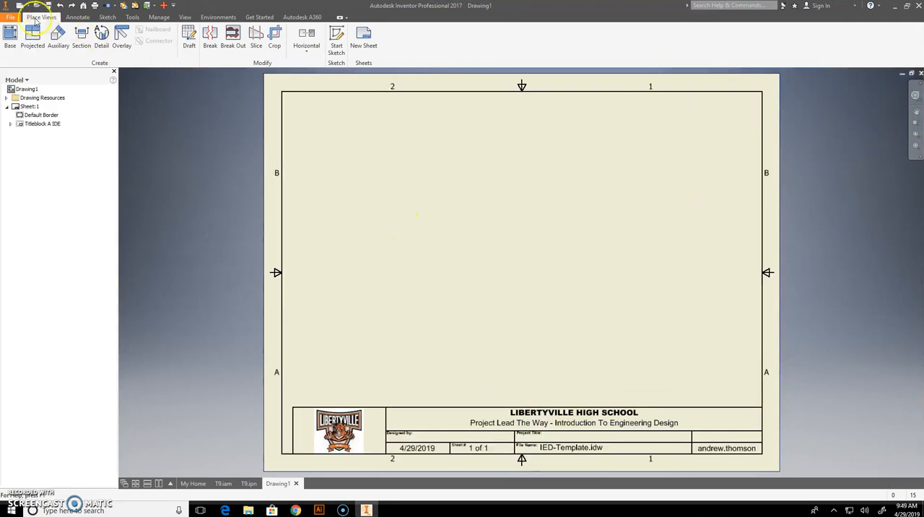
pyautogui.click(12, 40)
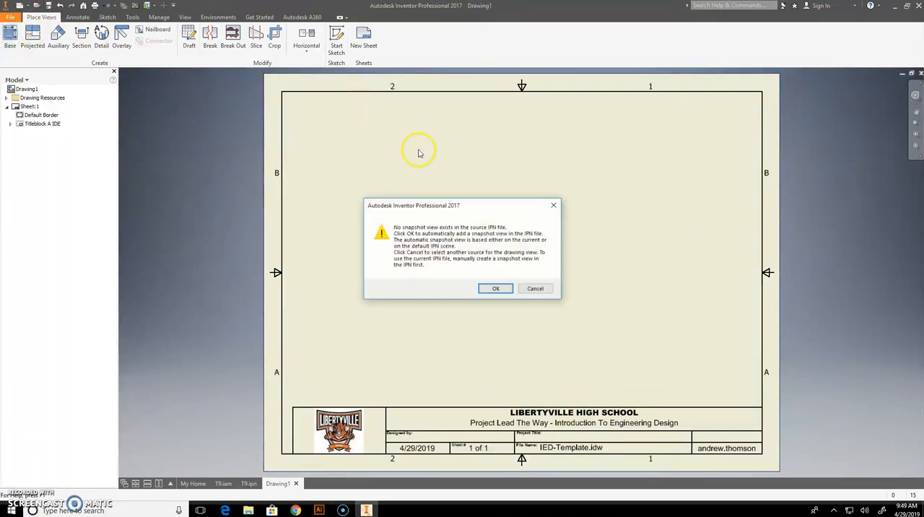
pyautogui.click(498, 289)
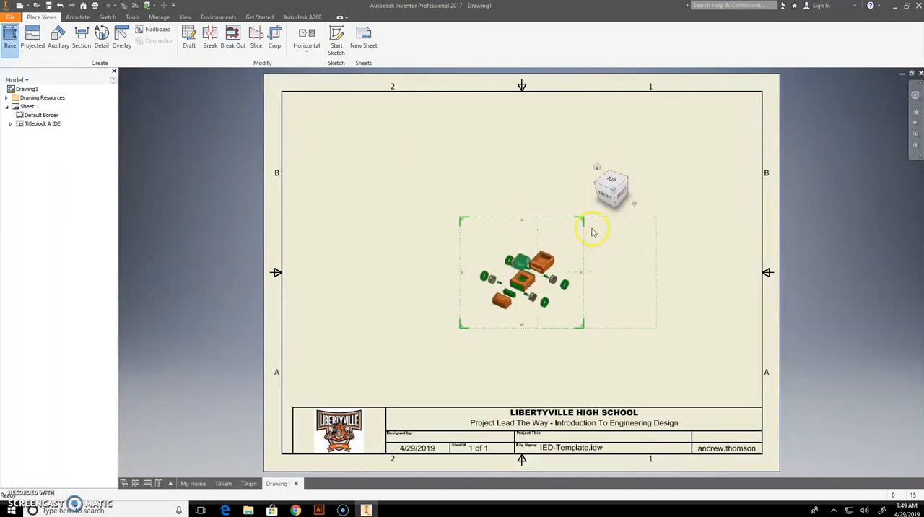
pyautogui.moveTo(584, 225); pyautogui.dragTo(583, 224)
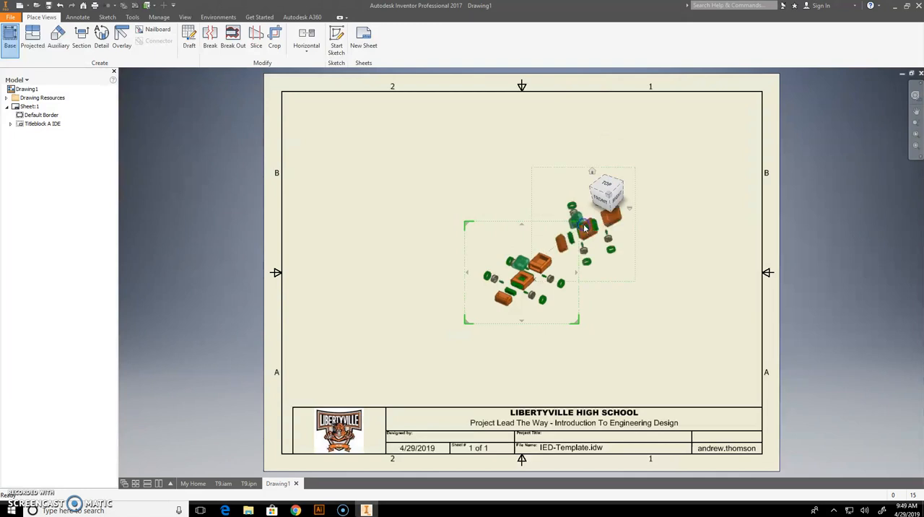
pyautogui.press('Escape')
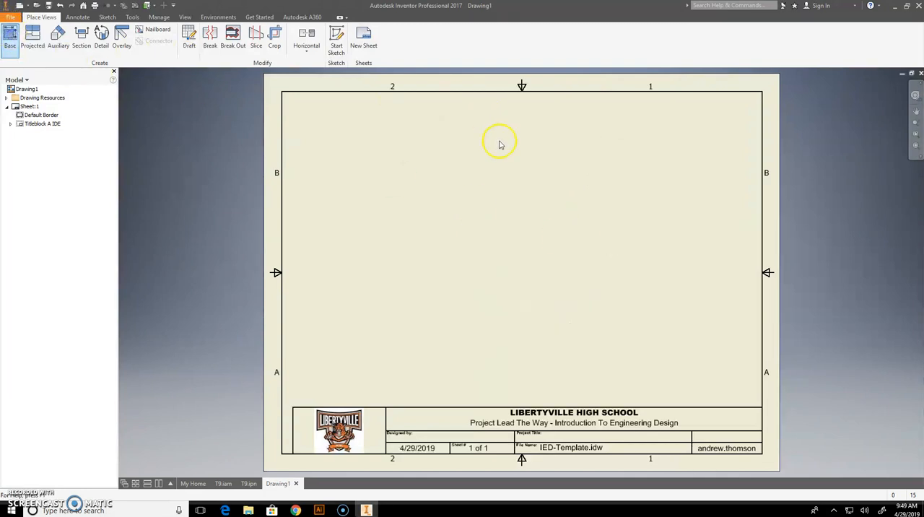
# Place the base view of the exploded T9 presentation at .5:1 scale, positioned clear above the title block.
pyautogui.click(525, 225)
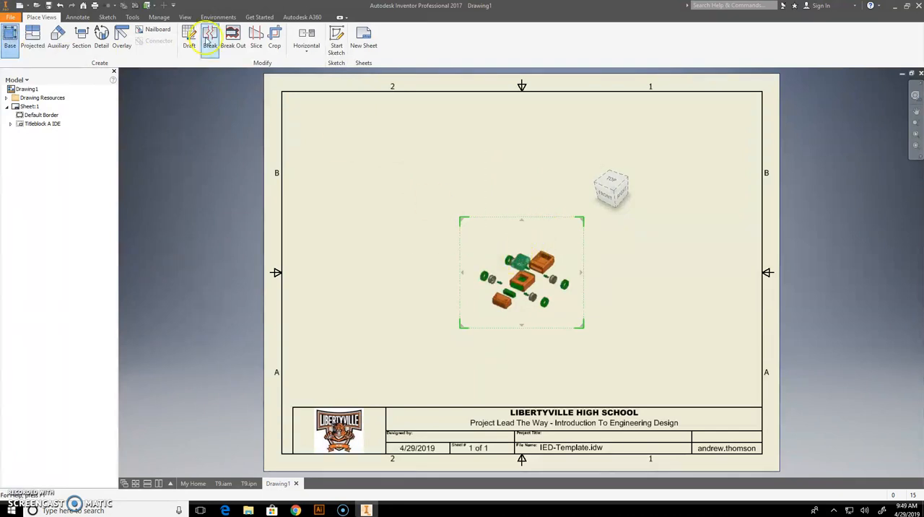
pyautogui.moveTo(609, 192)
pyautogui.mouseDown()
pyautogui.moveTo(315, 82)
pyautogui.moveTo(328, 114)
pyautogui.mouseUp()
pyautogui.click(400, 155)
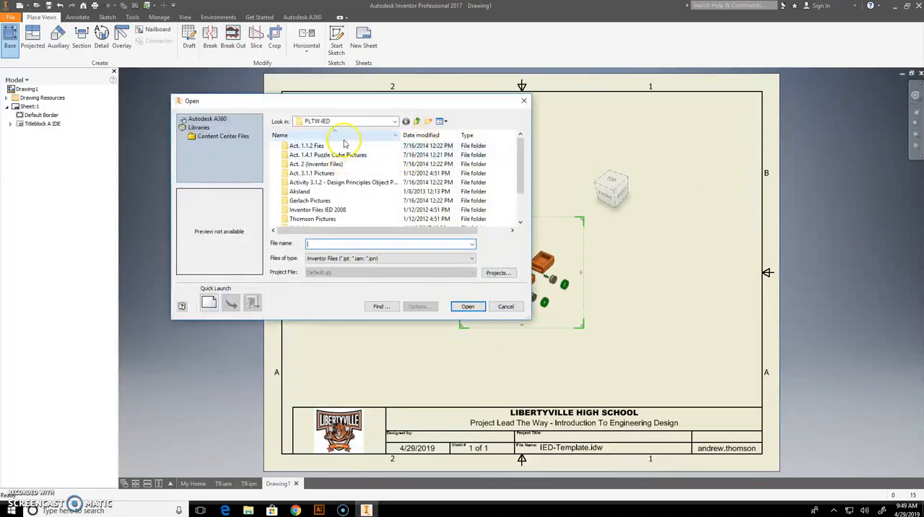
pyautogui.click(523, 101)
pyautogui.click(365, 252)
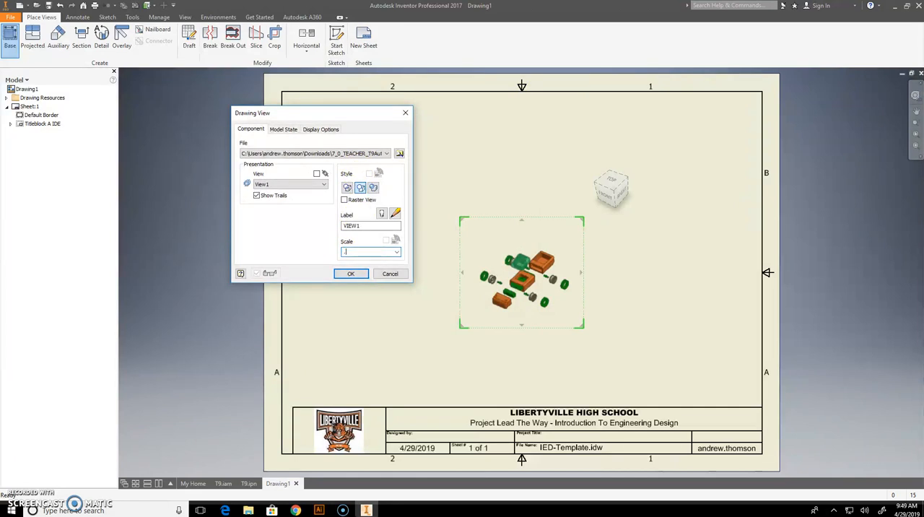
pyautogui.write('5:1')
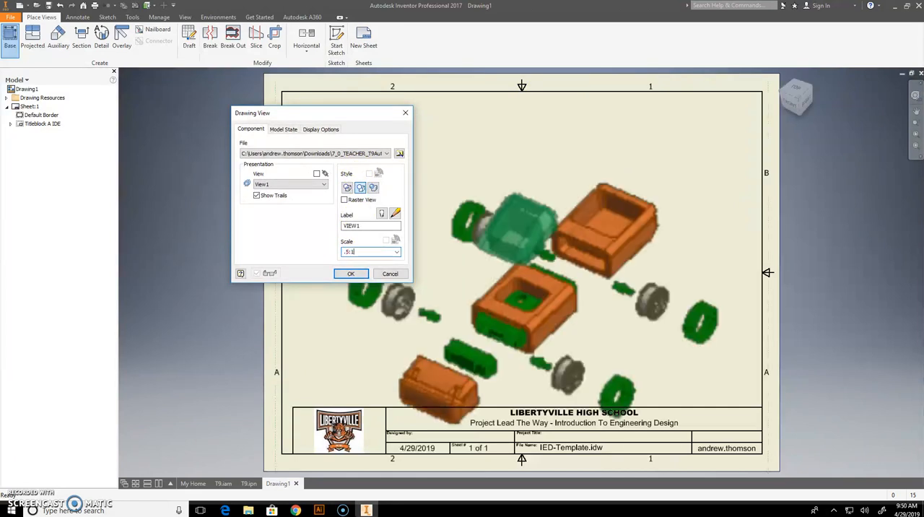
pyautogui.moveTo(505, 269)
pyautogui.mouseDown()
pyautogui.moveTo(514, 240)
pyautogui.moveTo(503, 210)
pyautogui.mouseUp()
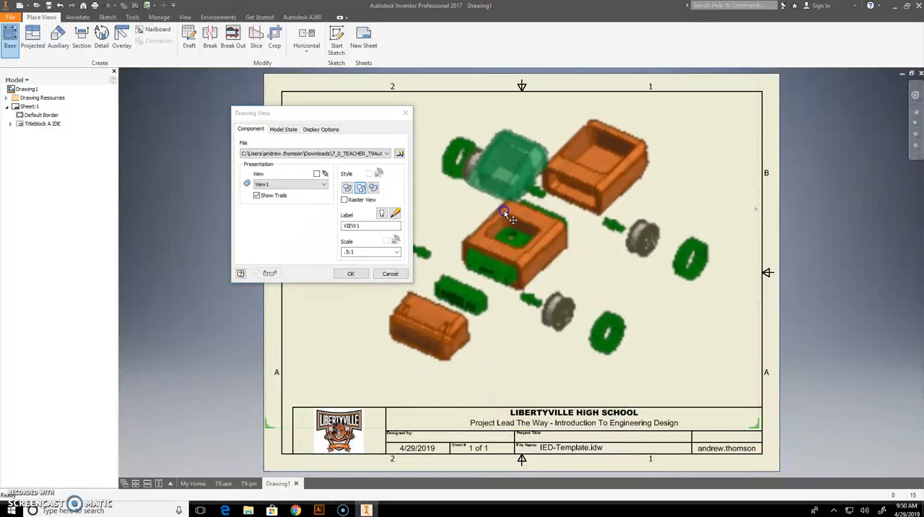
pyautogui.click(353, 272)
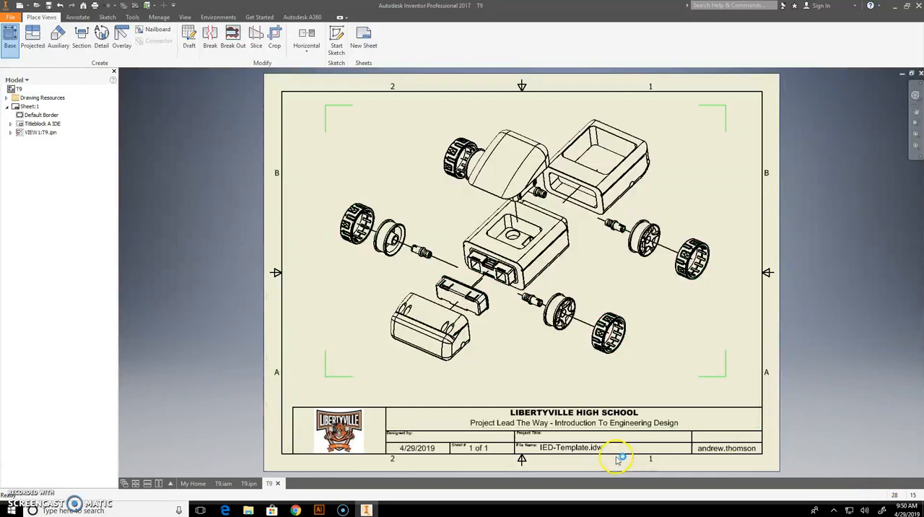
# Enter .5:1 as the scale in the title block's property fields.
pyautogui.click(10, 124)
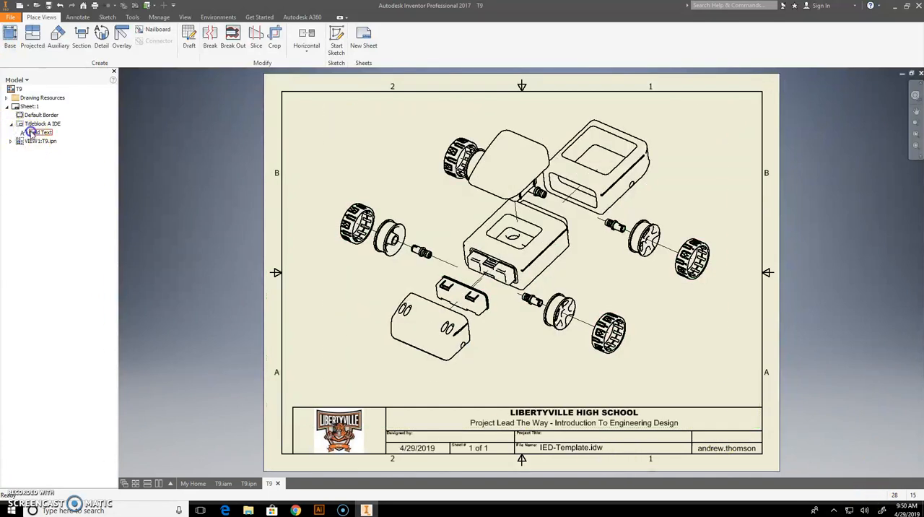
pyautogui.doubleClick(40, 132)
pyautogui.scroll(-1, 242, 148)
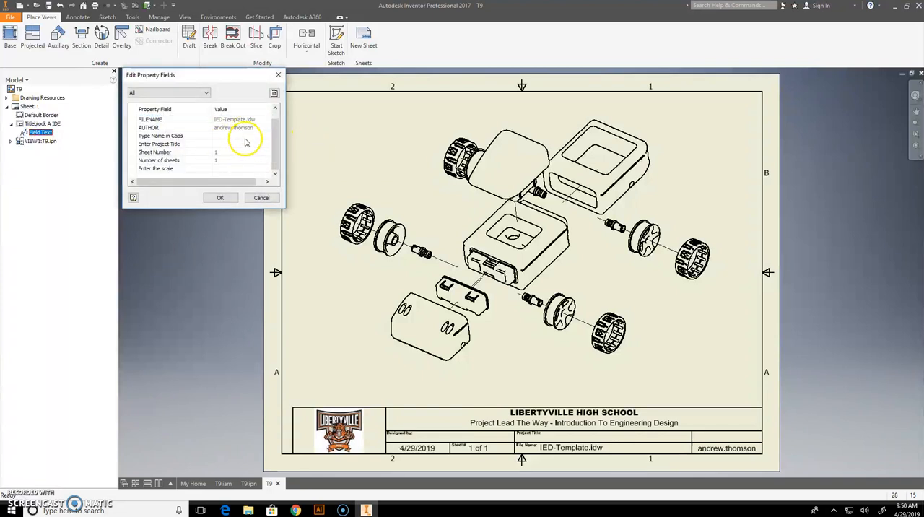
pyautogui.scroll(1, 235, 140)
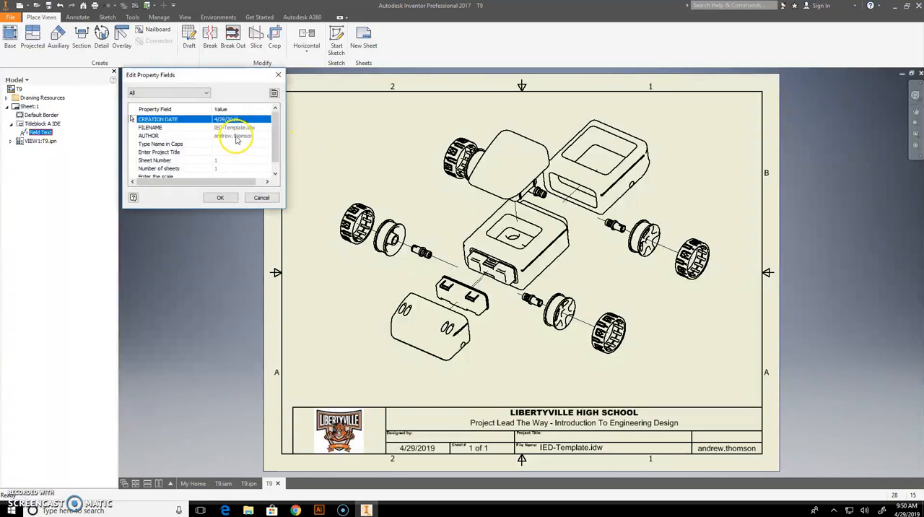
pyautogui.scroll(-1, 273, 123)
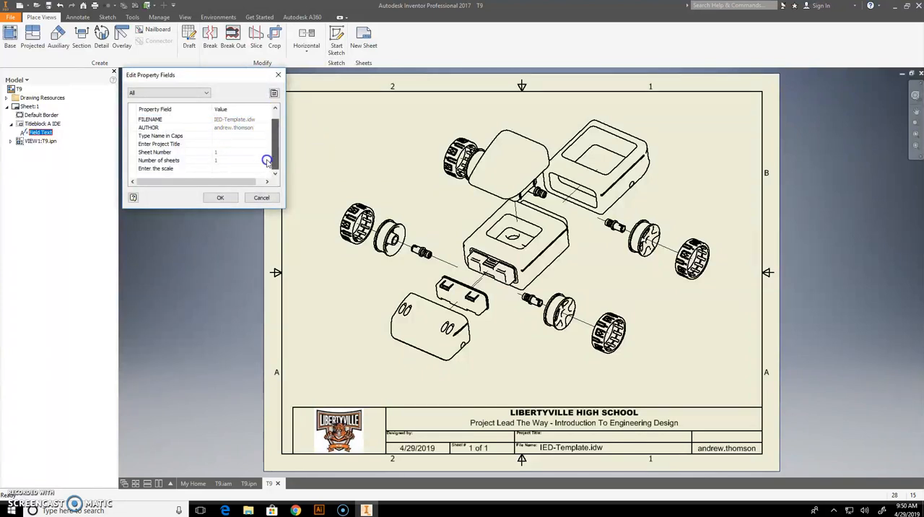
pyautogui.click(216, 167)
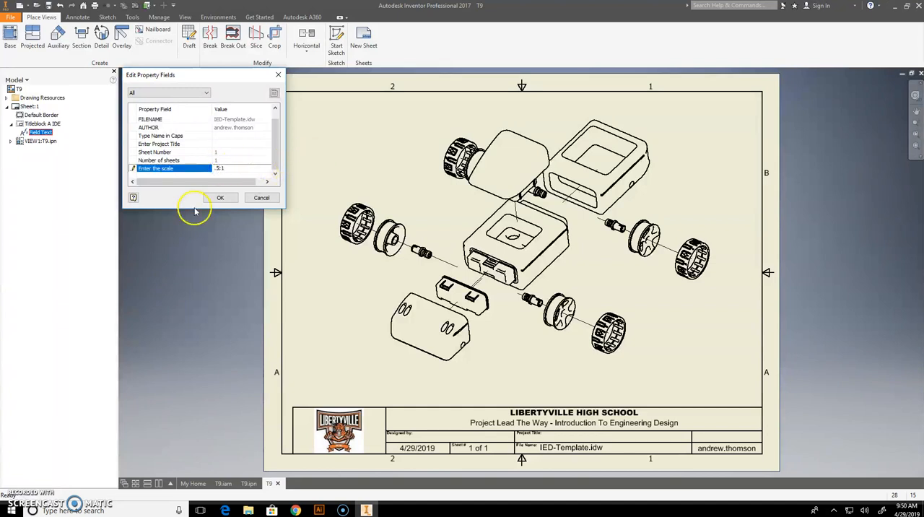
pyautogui.click(218, 198)
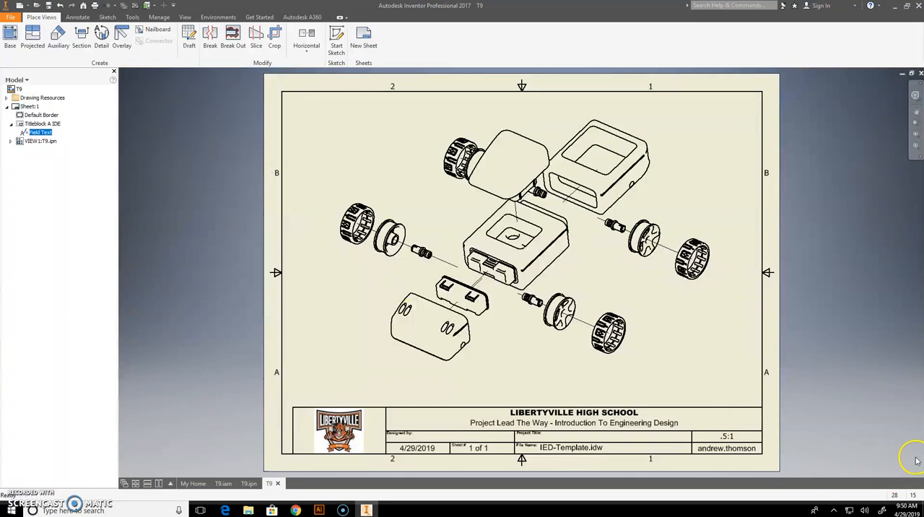
# Give the exploded view the shaded style and shift it slightly up and toward the sheet's left edge.
pyautogui.click(727, 119)
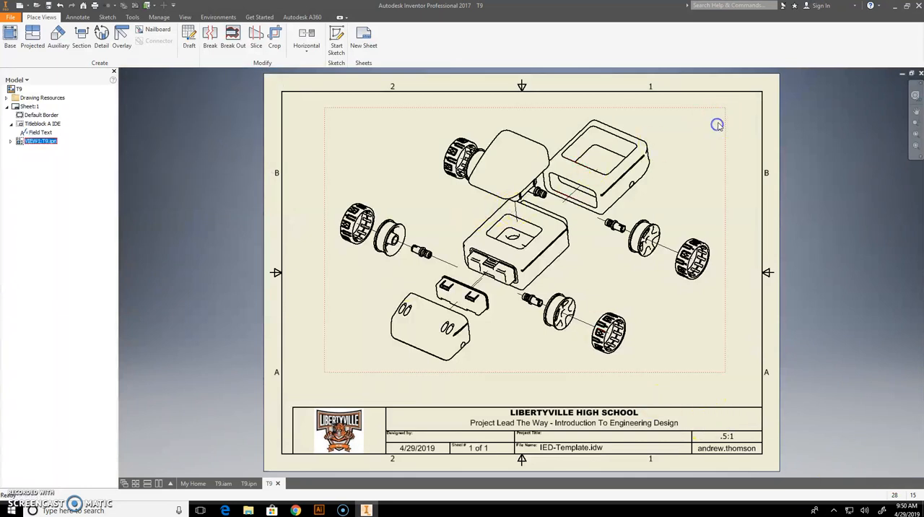
pyautogui.doubleClick(720, 125)
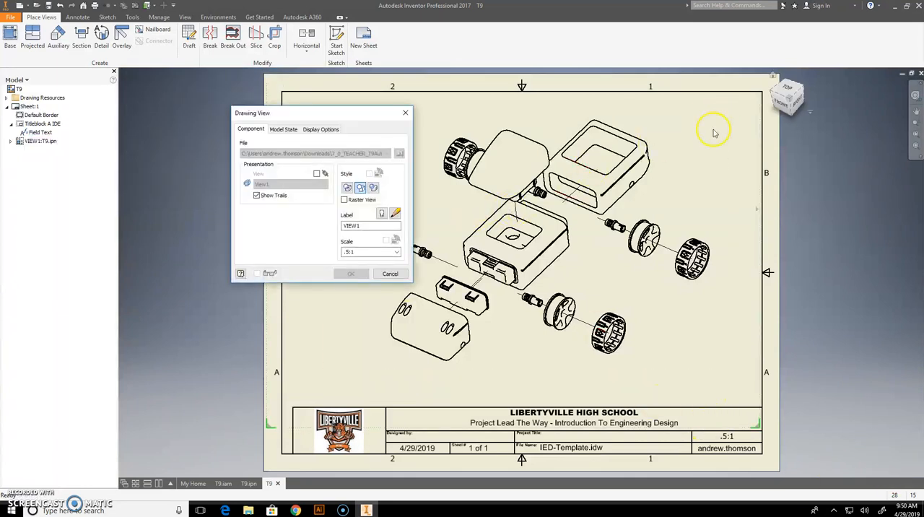
pyautogui.click(375, 189)
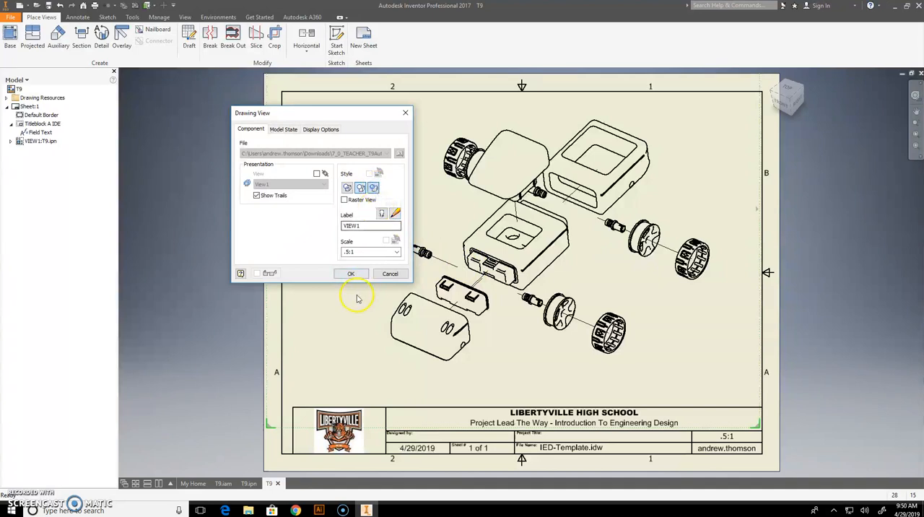
pyautogui.click(354, 274)
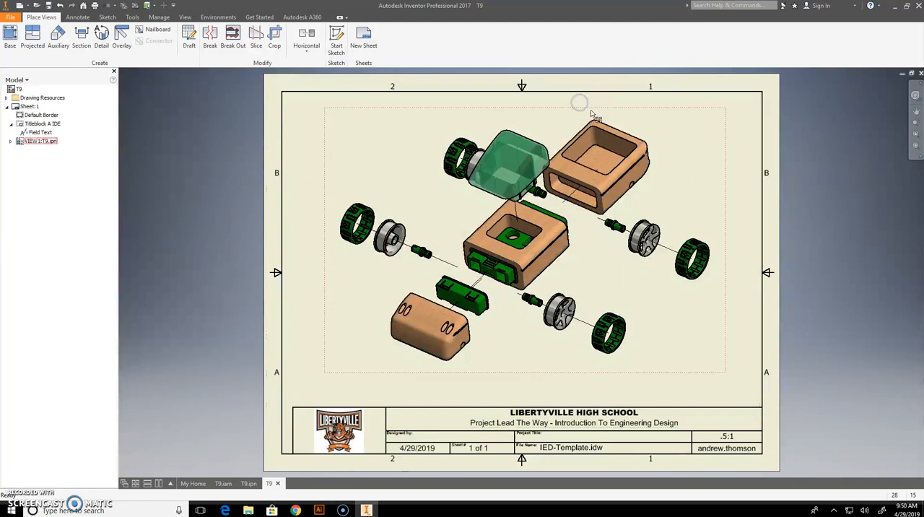
pyautogui.click(585, 151)
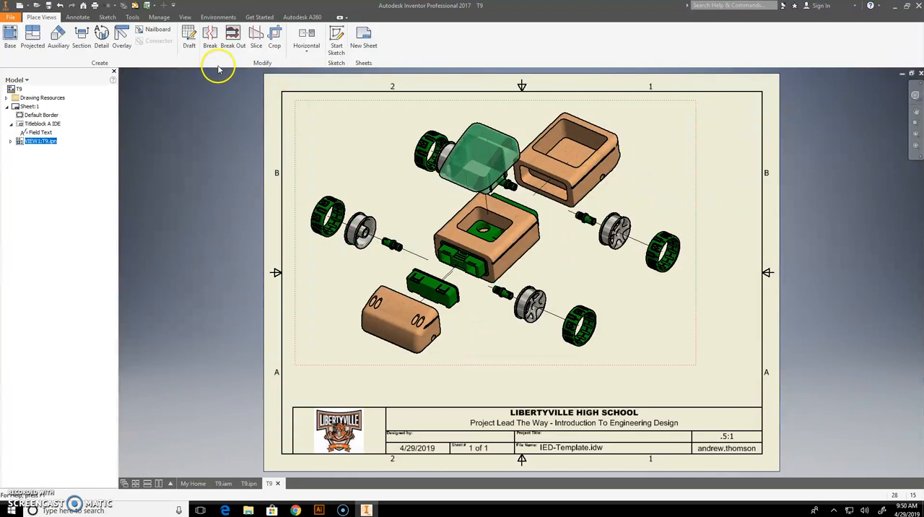
# Add a balloon to the rightmost tire, enabling the assembly's structured, first-level BOM view.
pyautogui.click(79, 18)
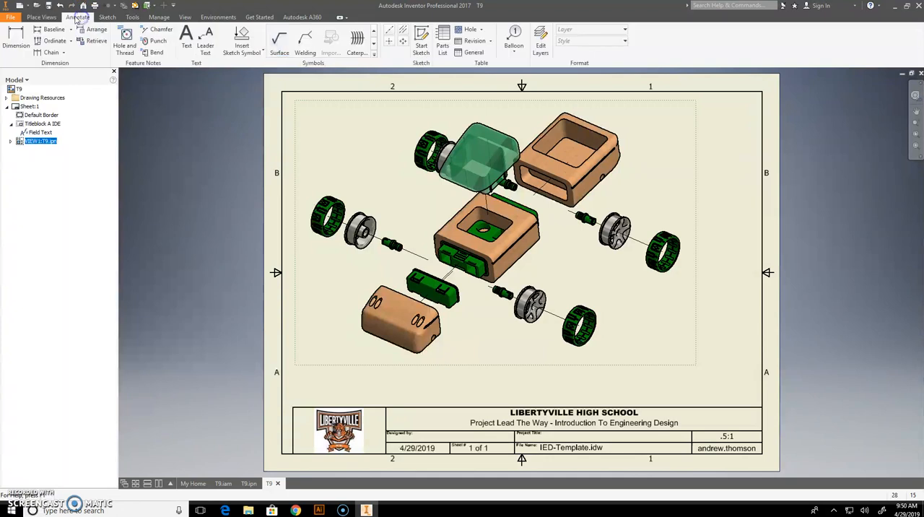
pyautogui.click(514, 37)
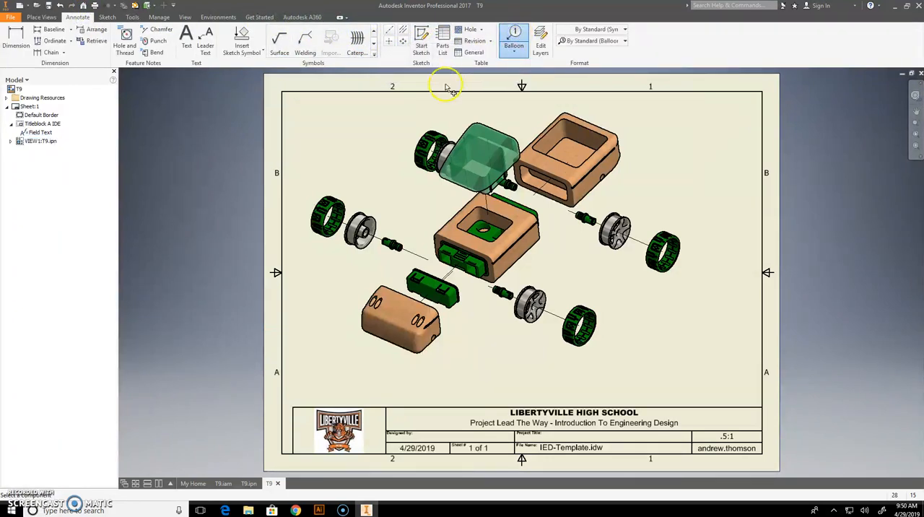
pyautogui.click(675, 244)
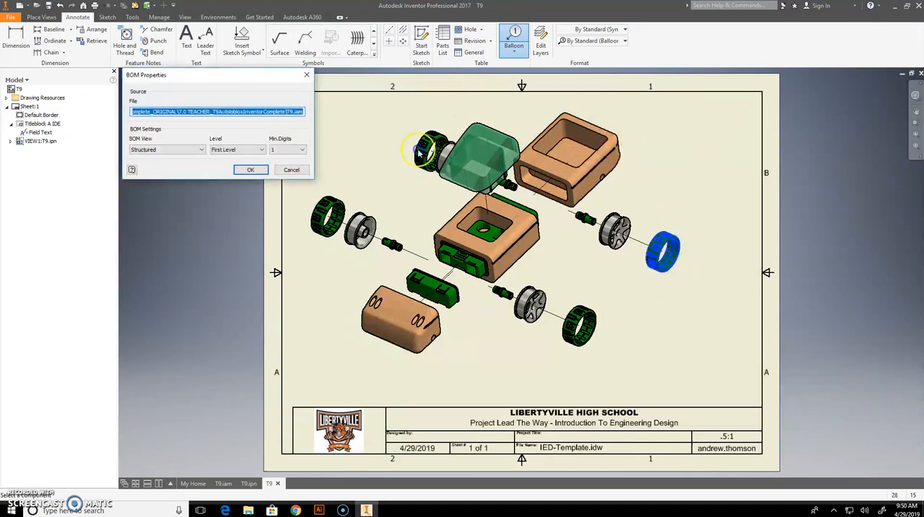
pyautogui.click(259, 172)
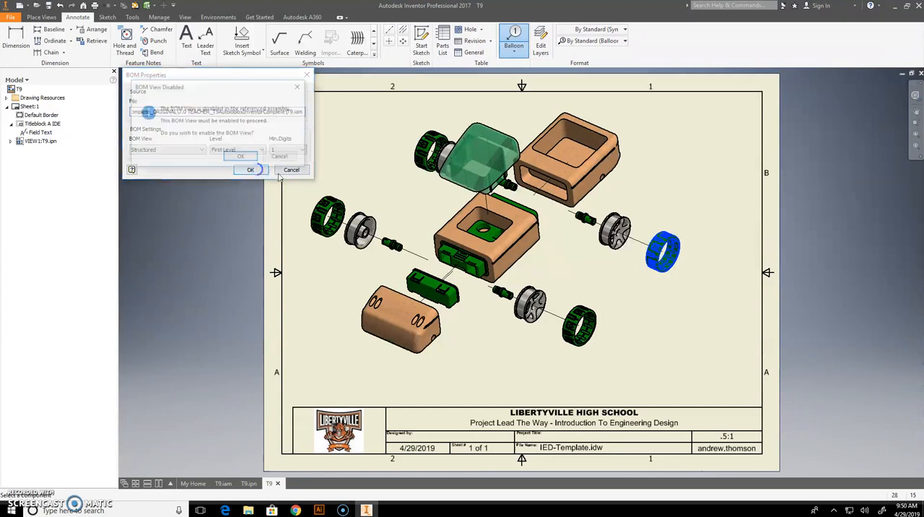
pyautogui.click(242, 157)
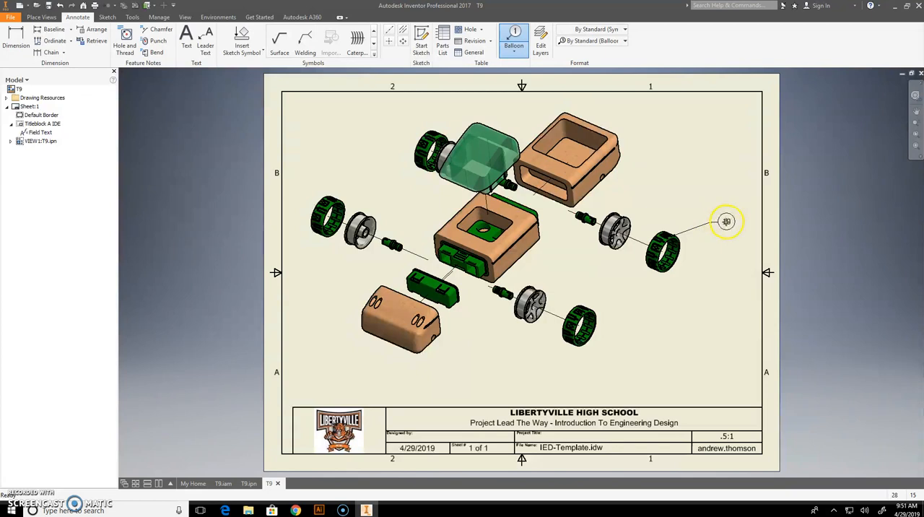
pyautogui.rightClick(743, 232)
pyautogui.click(767, 224)
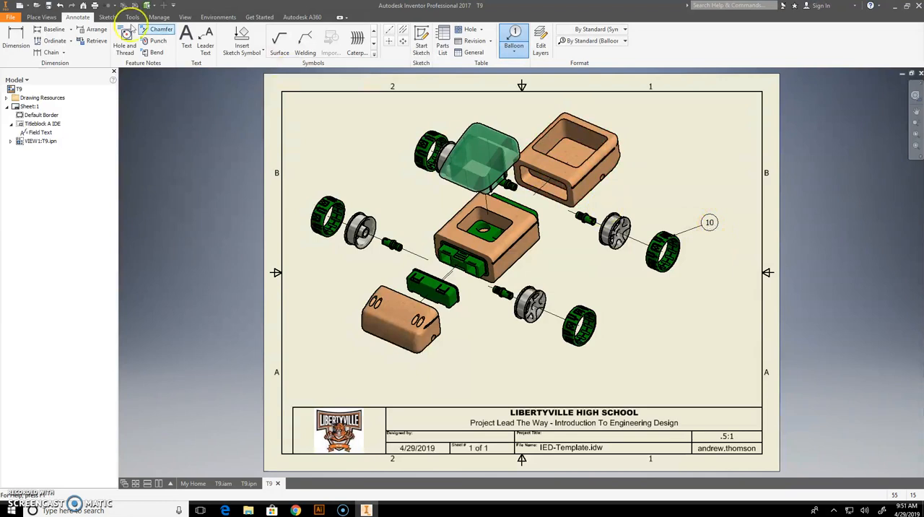
# Try to add a balloon to the rim next to the ballooned tire.
pyautogui.click(510, 40)
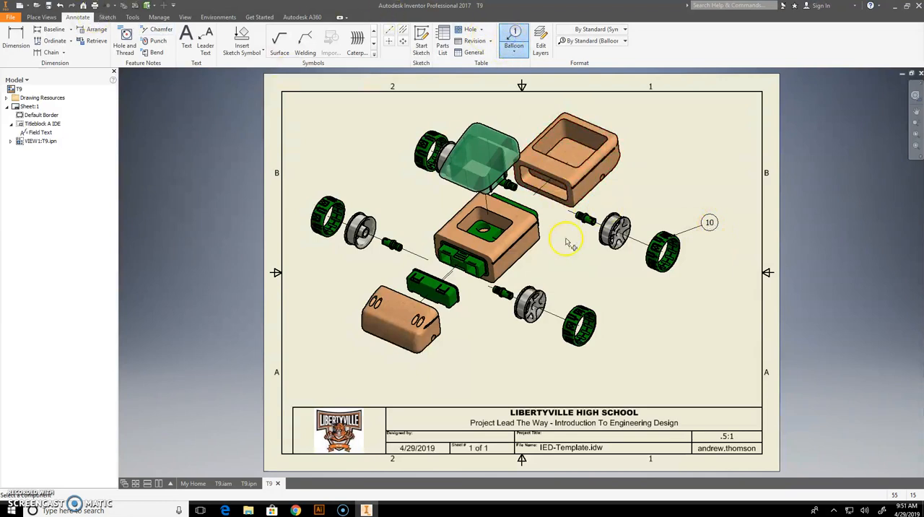
pyautogui.click(662, 204)
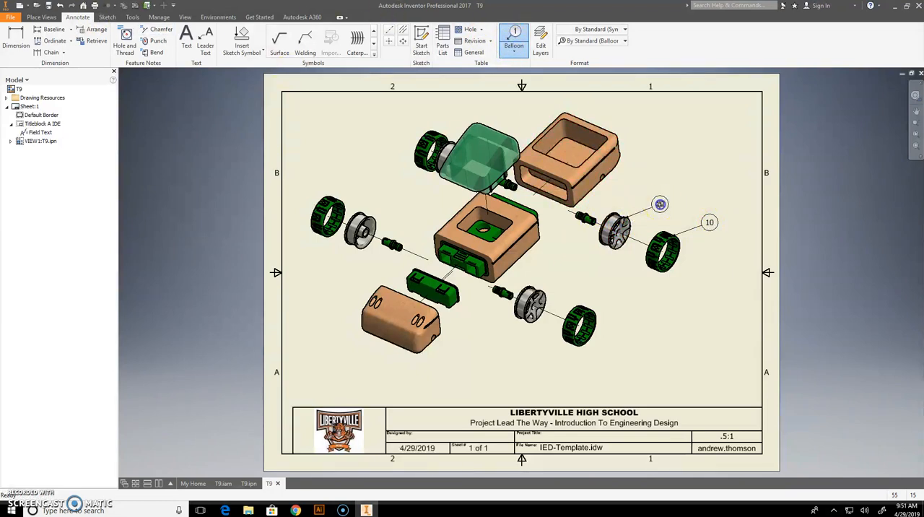
pyautogui.rightClick(663, 208)
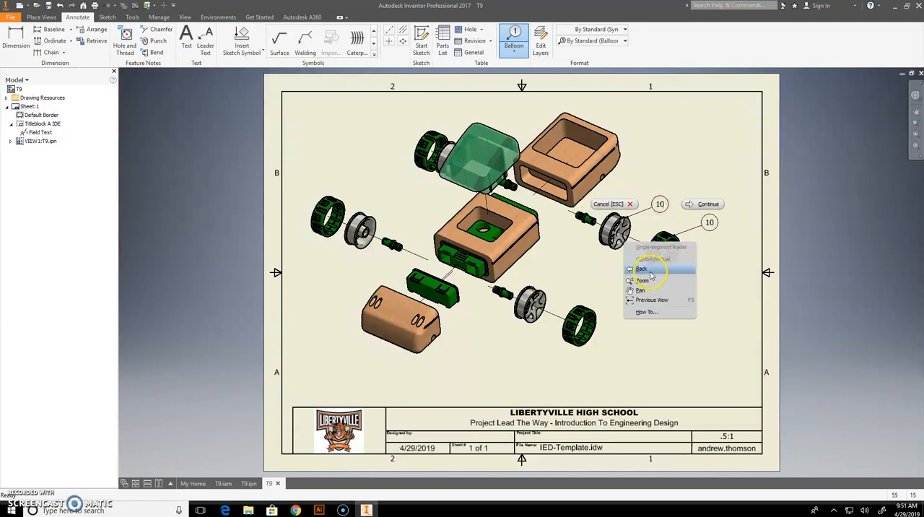
pyautogui.click(660, 202)
pyautogui.press('Escape')
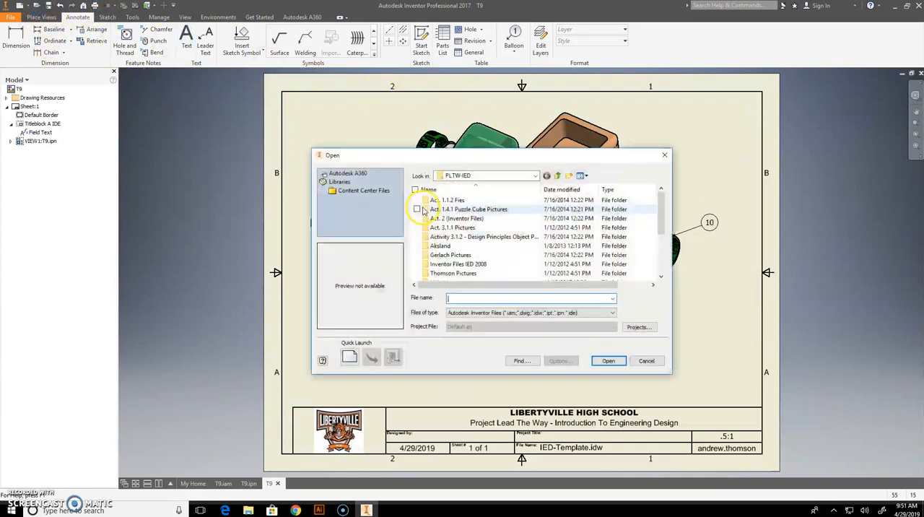
# Browse from the local C: drive to the Downloads folder to locate the T9 part files.
pyautogui.click(497, 177)
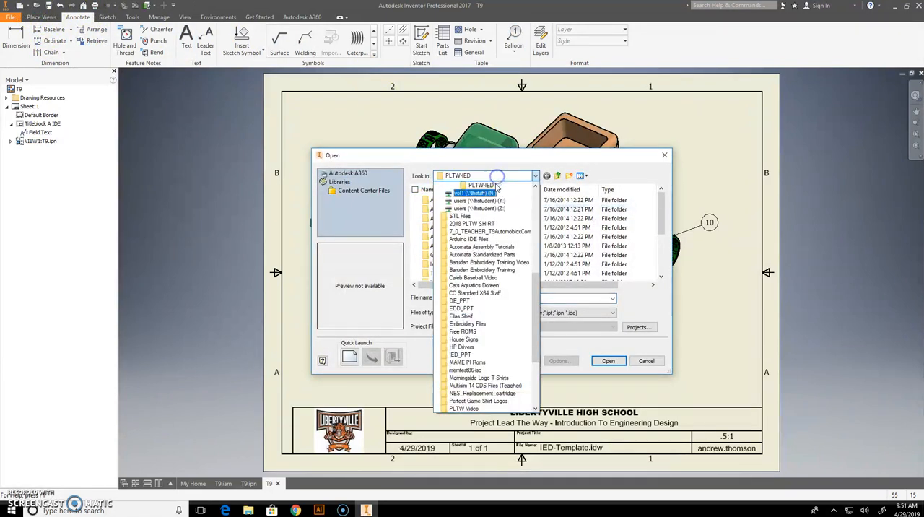
pyautogui.scroll(3, 503, 210)
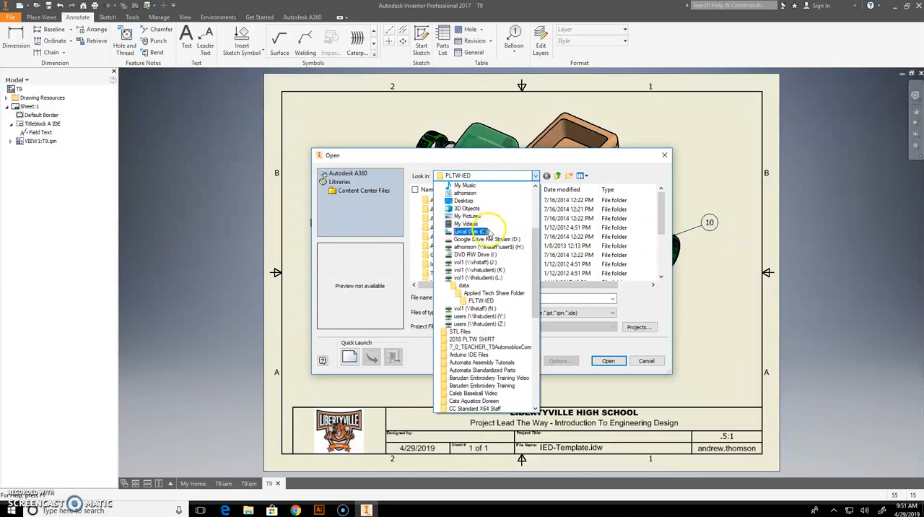
pyautogui.click(467, 231)
pyautogui.scroll(-3, 483, 238)
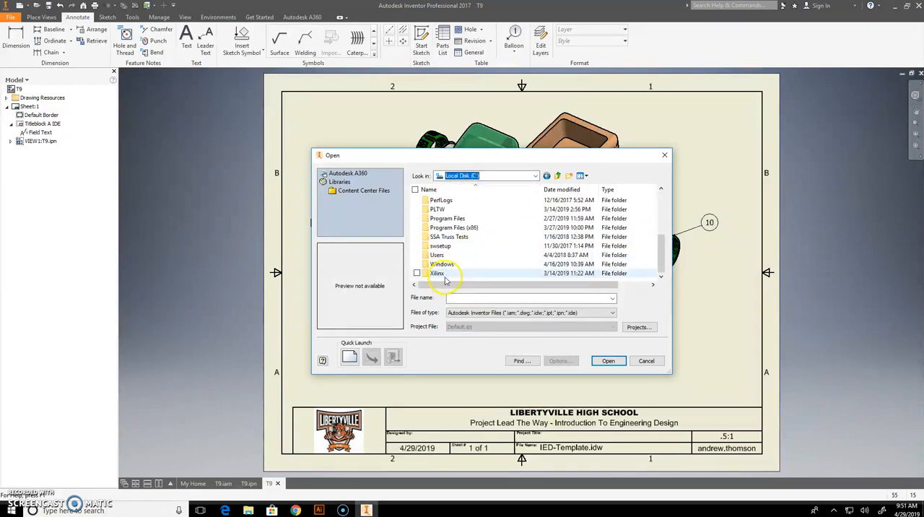
pyautogui.doubleClick(438, 255)
pyautogui.doubleClick(452, 209)
pyautogui.scroll(-1, 451, 230)
pyautogui.click(454, 246)
pyautogui.doubleClick(454, 246)
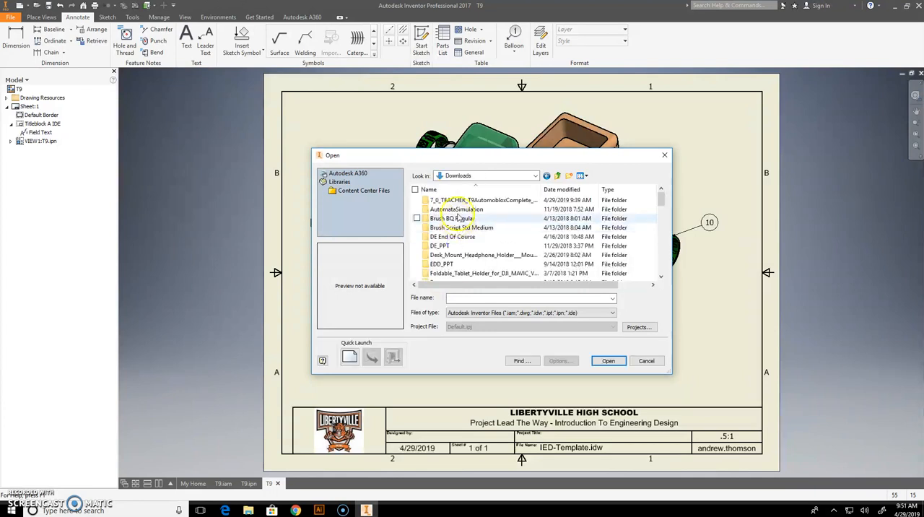
# Preview the T9 Wheel.iam subassembly in the T9 Automoblox folder and leave it unopened.
pyautogui.doubleClick(456, 201)
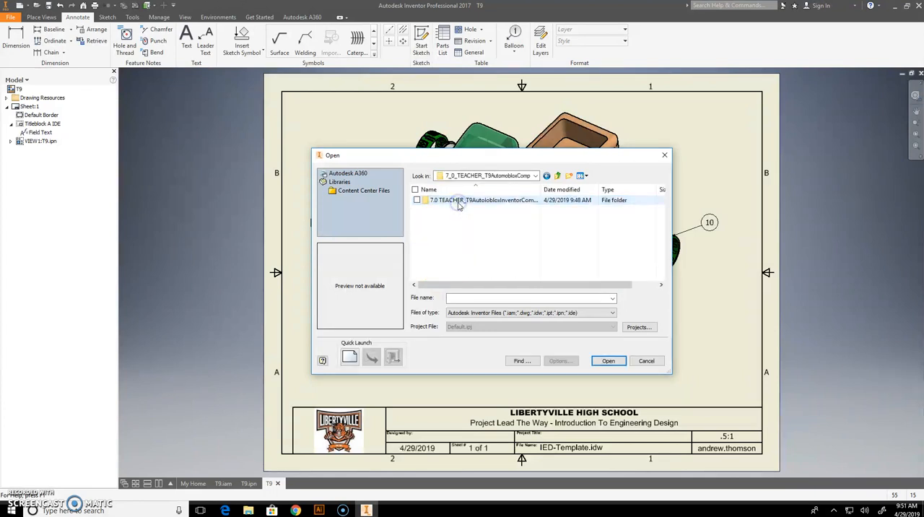
pyautogui.doubleClick(457, 202)
pyautogui.scroll(-3, 451, 231)
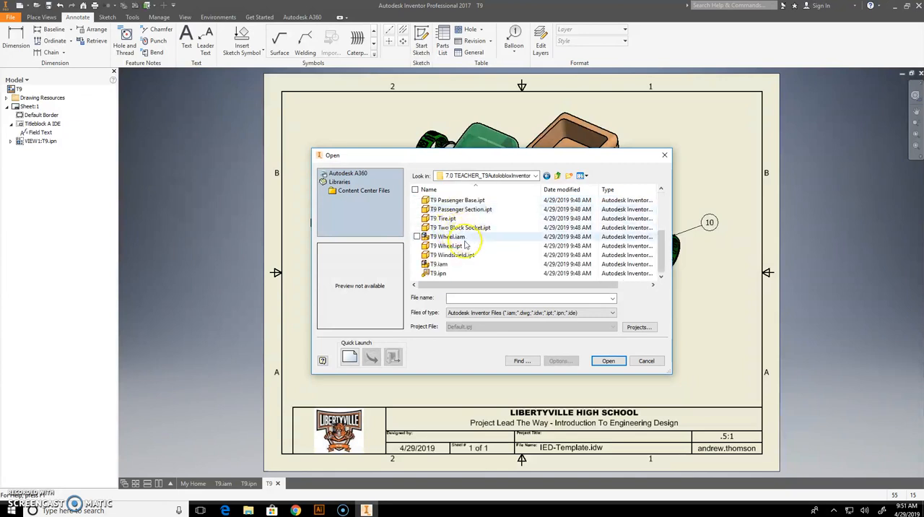
pyautogui.click(448, 237)
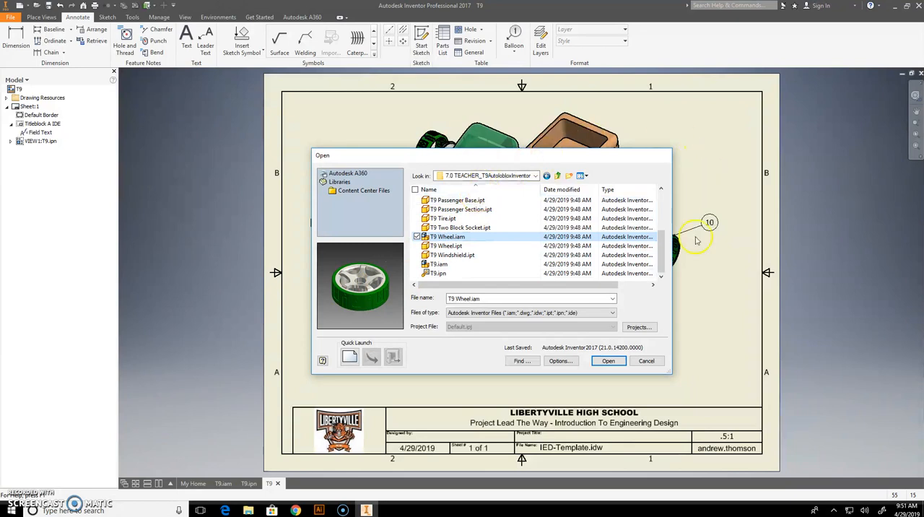
pyautogui.press('Escape')
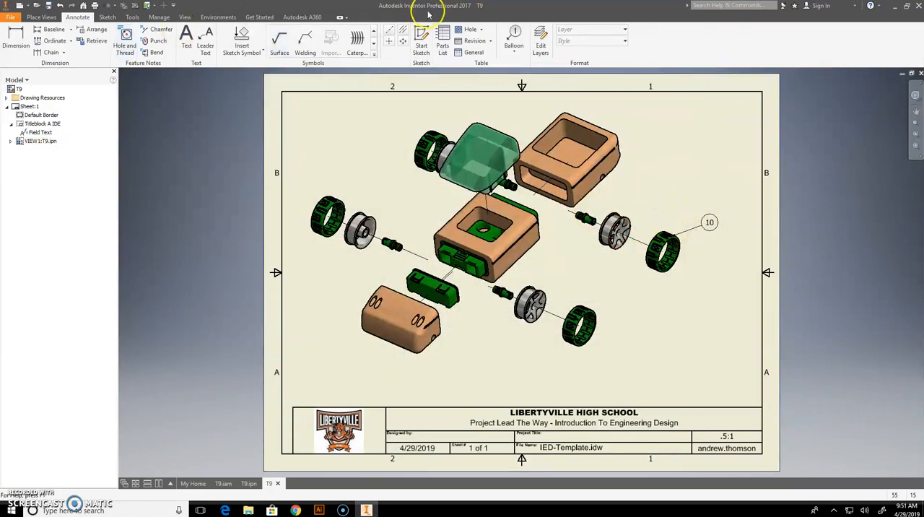
# Add balloons to the car's bed and front block, placing each bubble in the clear space beside its part.
pyautogui.click(513, 36)
pyautogui.click(619, 145)
pyautogui.rightClick(674, 134)
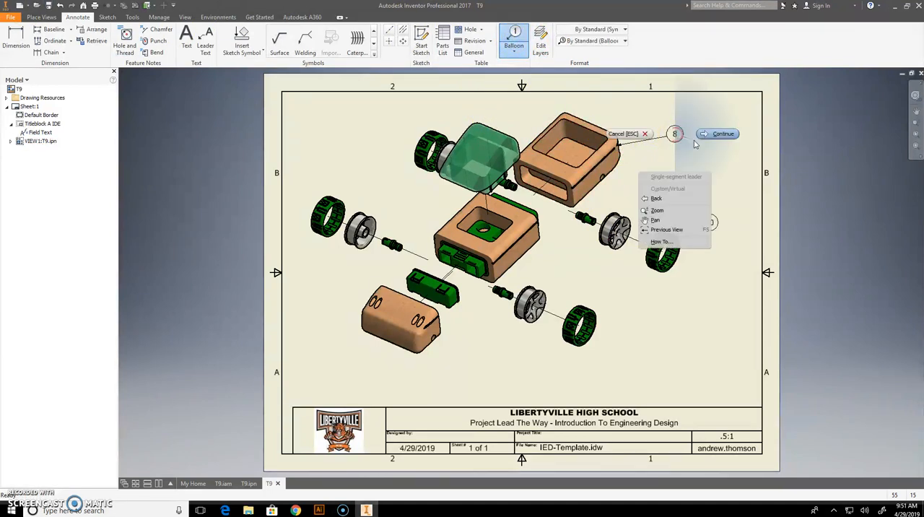
pyautogui.click(708, 136)
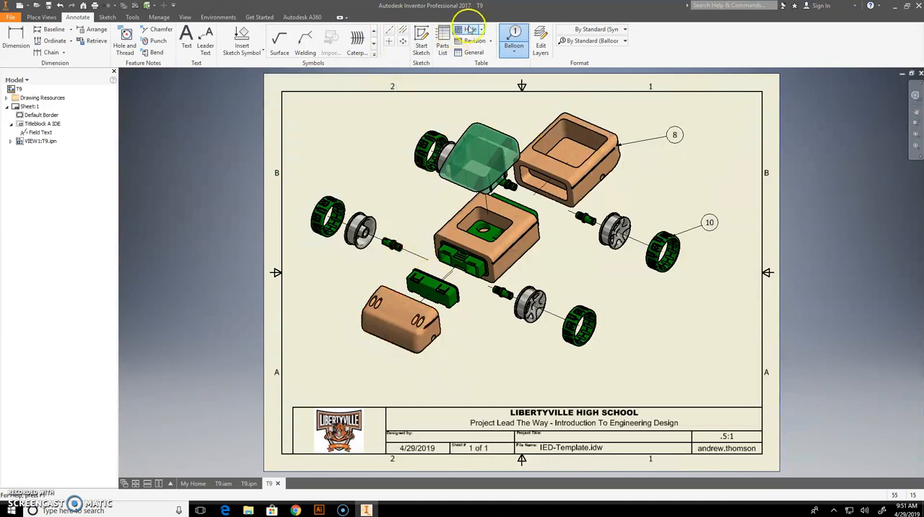
pyautogui.click(433, 332)
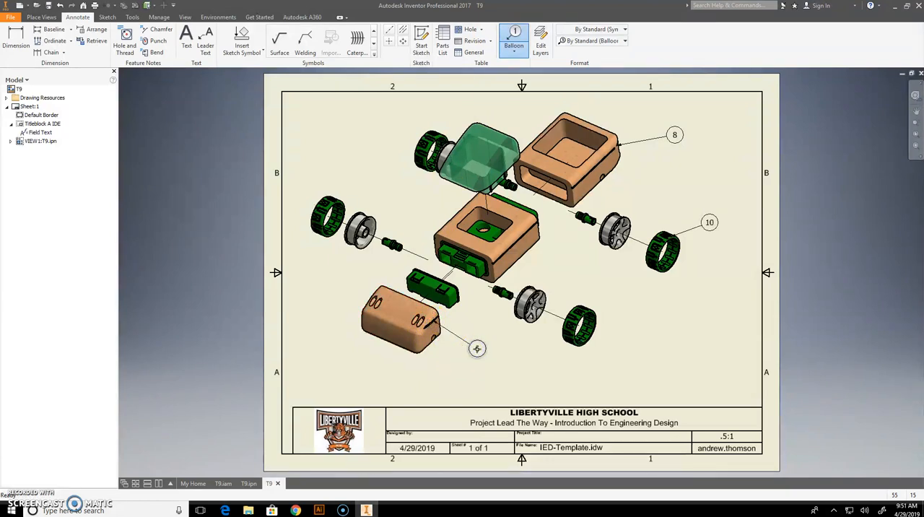
pyautogui.rightClick(479, 349)
pyautogui.click(502, 347)
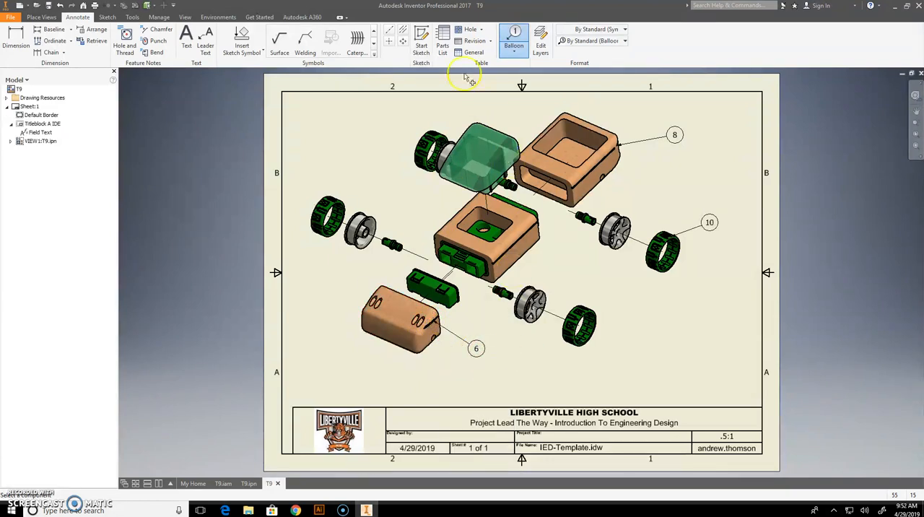
# Add balloons to the wooden passenger section and the transparent green windshield.
pyautogui.click(514, 36)
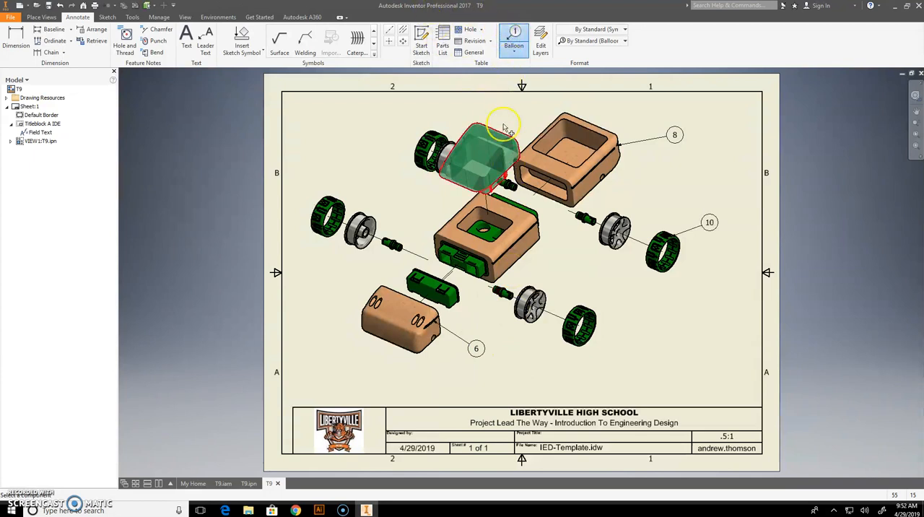
pyautogui.click(531, 249)
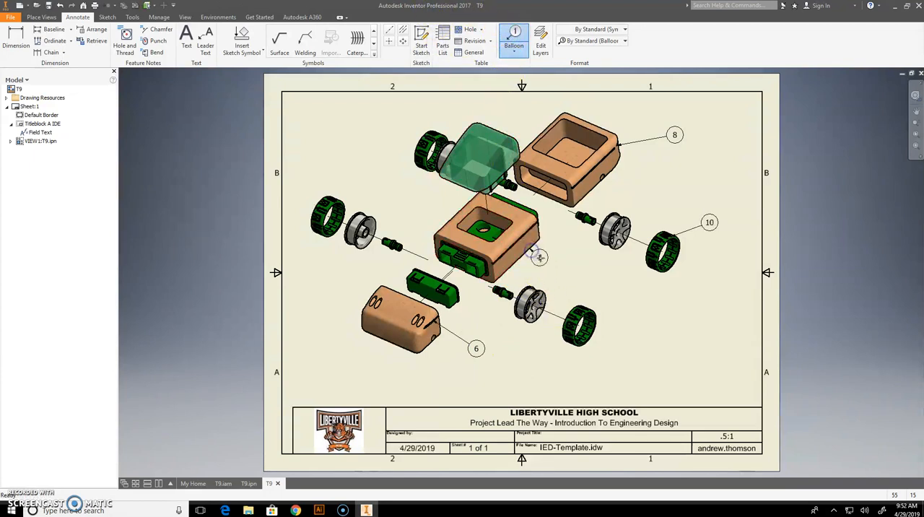
pyautogui.rightClick(575, 267)
pyautogui.click(578, 279)
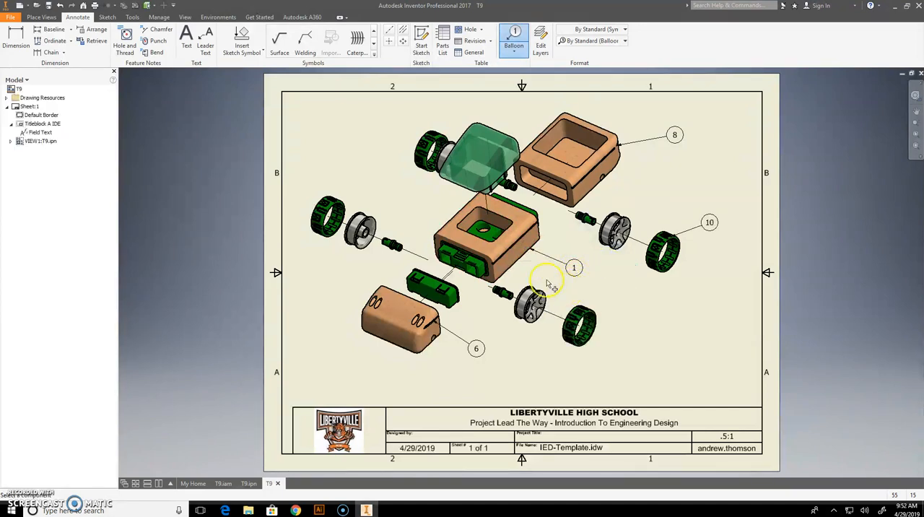
pyautogui.click(501, 134)
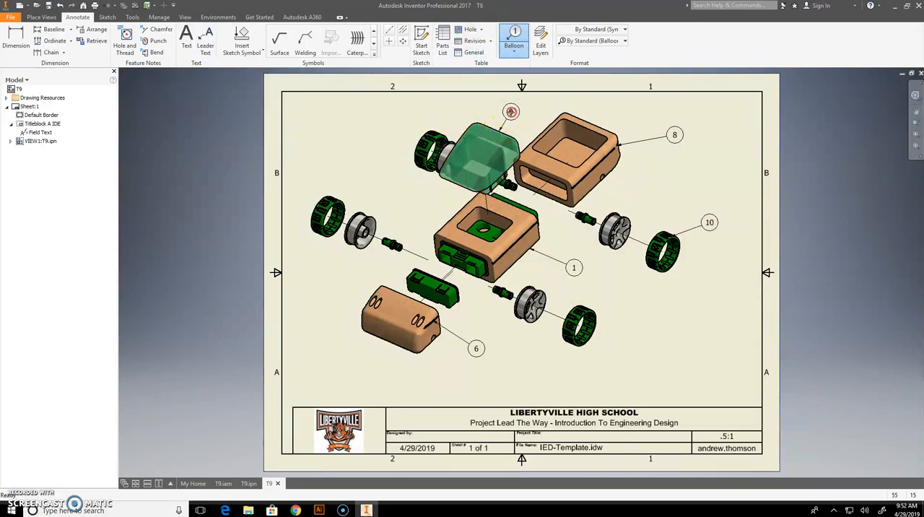
pyautogui.rightClick(510, 111)
pyautogui.click(543, 114)
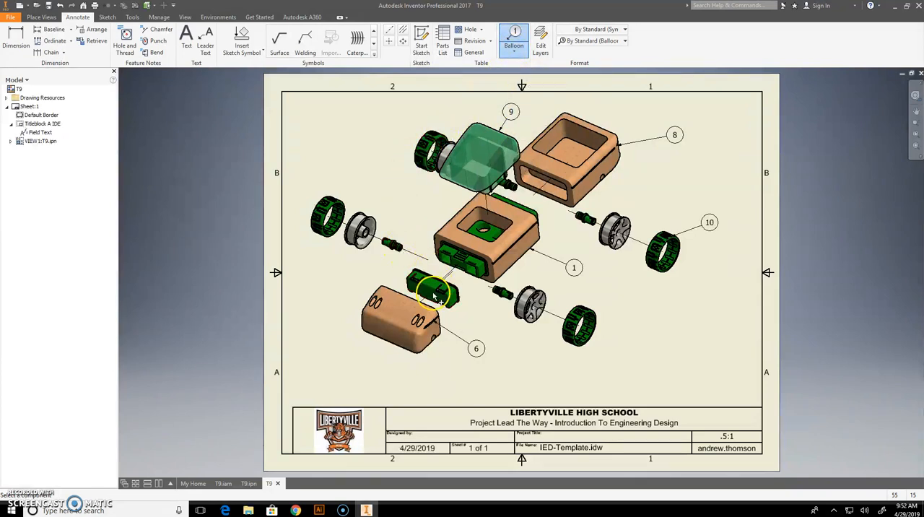
# Add balloons to the green two-block socket behind the front block and the green lock on the passenger section.
pyautogui.click(456, 298)
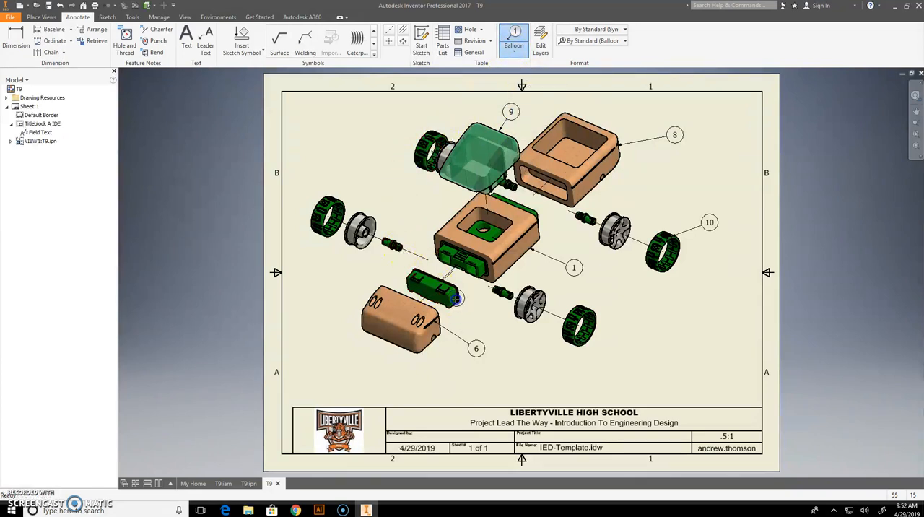
pyautogui.rightClick(487, 318)
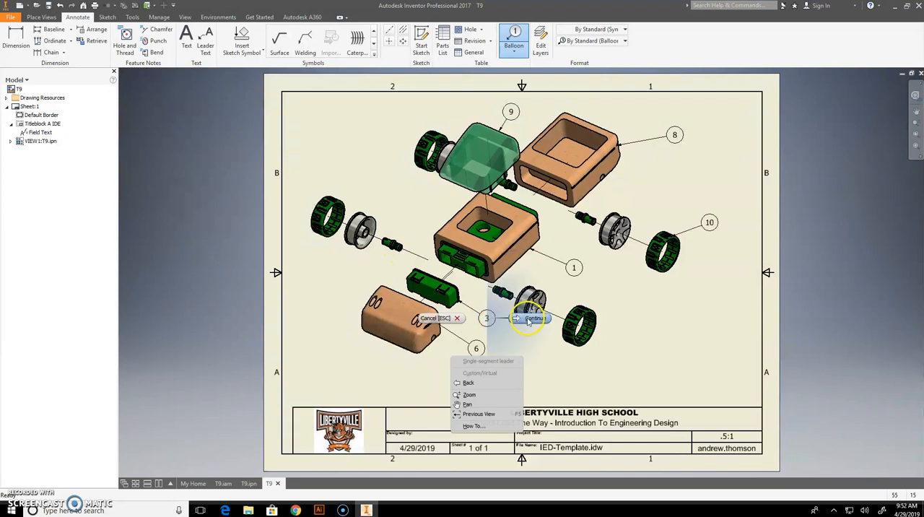
pyautogui.click(532, 318)
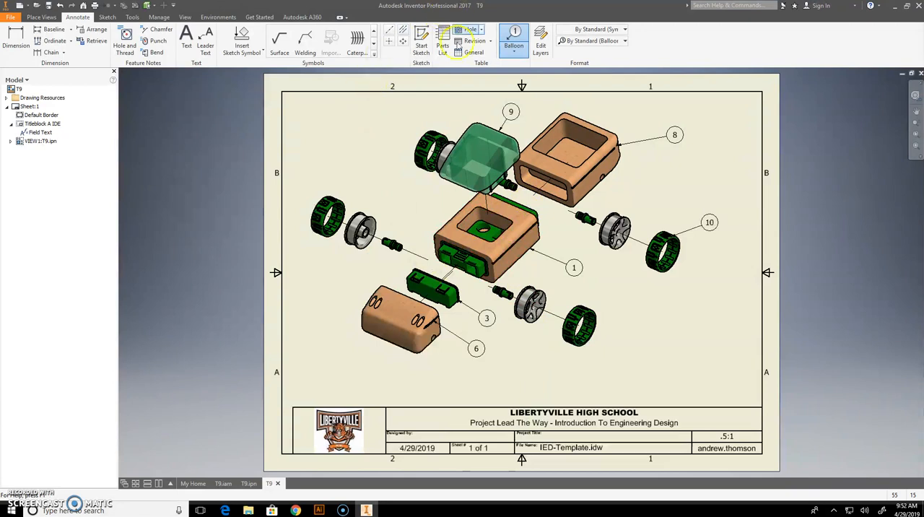
pyautogui.click(437, 249)
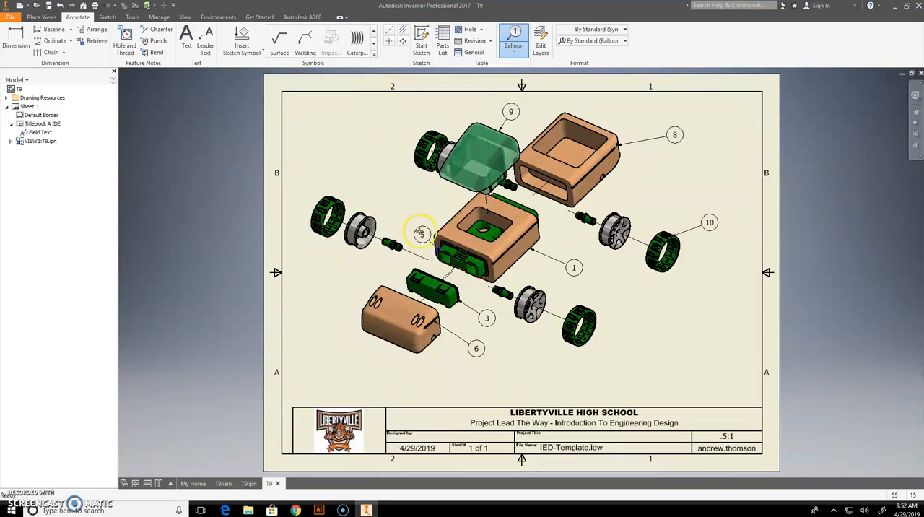
pyautogui.click(405, 222)
pyautogui.rightClick(406, 222)
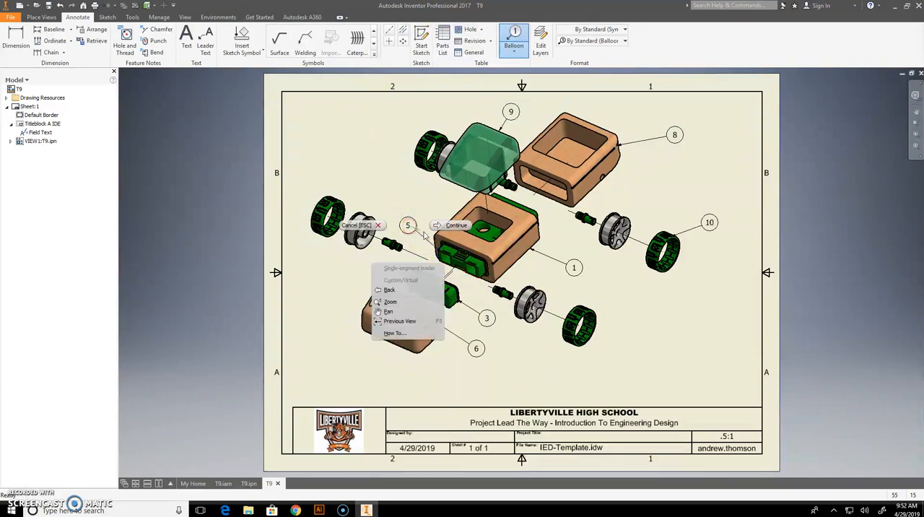
pyautogui.click(451, 223)
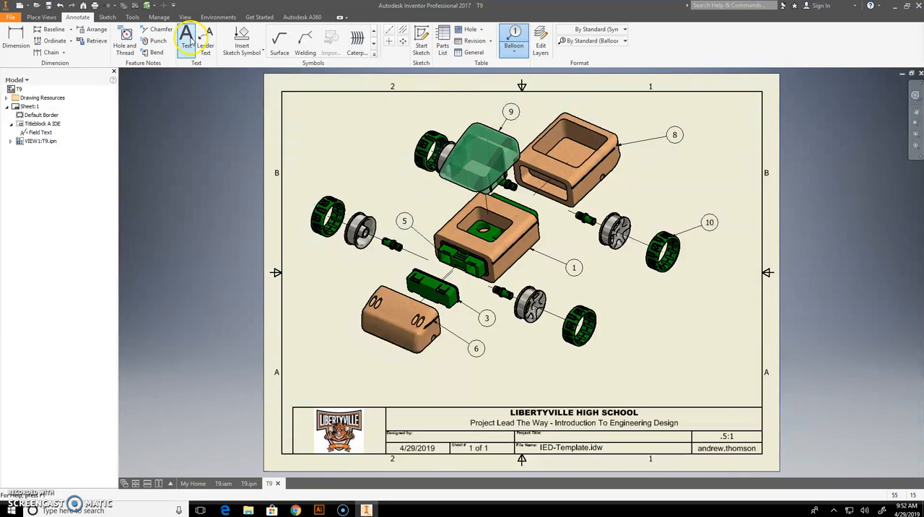
pyautogui.press('Escape')
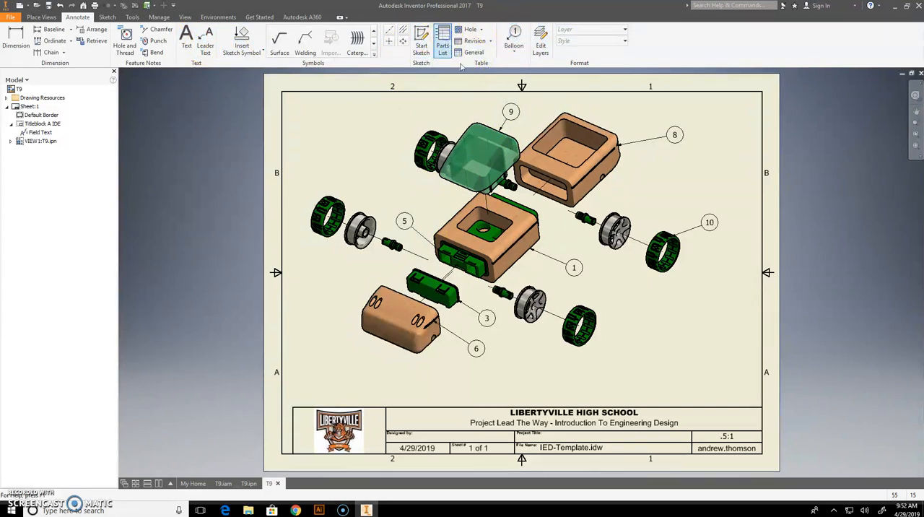
# Insert a parts list sourced from T9.iam against the sheet's right border, just above the title block.
pyautogui.click(442, 45)
pyautogui.click(163, 123)
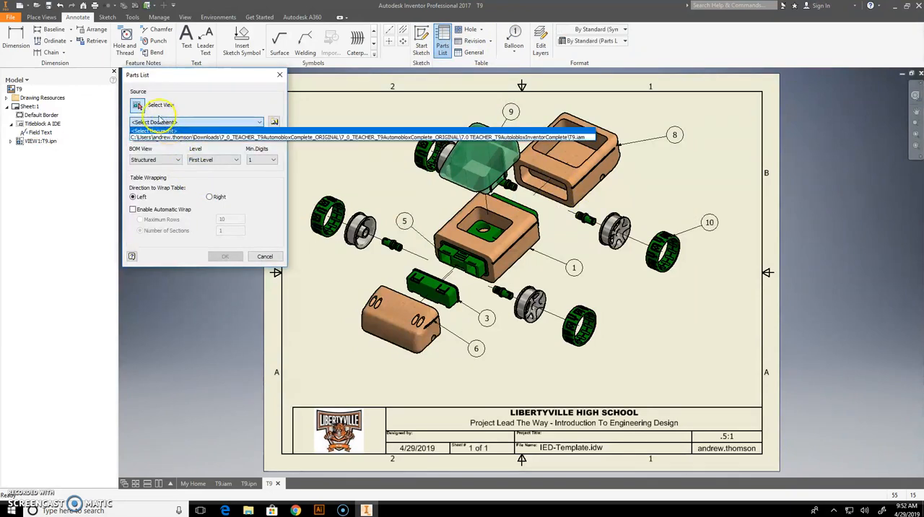
pyautogui.click(173, 137)
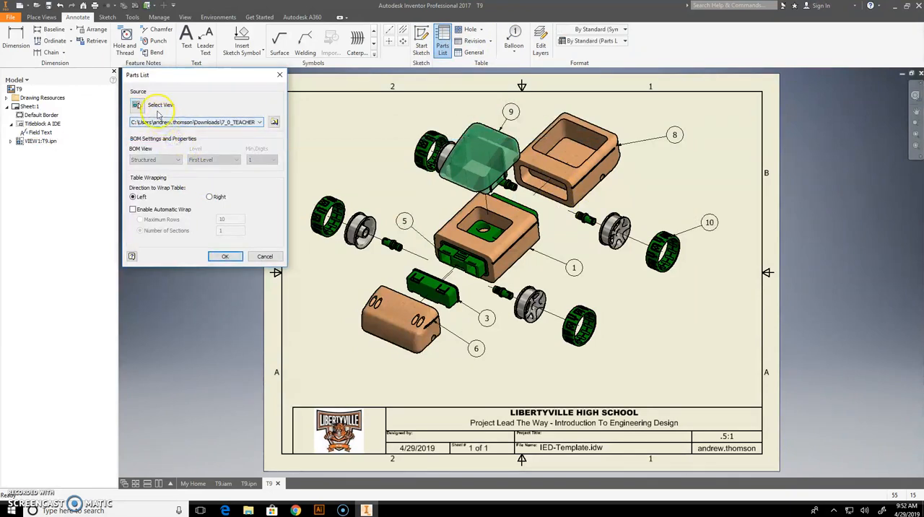
pyautogui.click(136, 105)
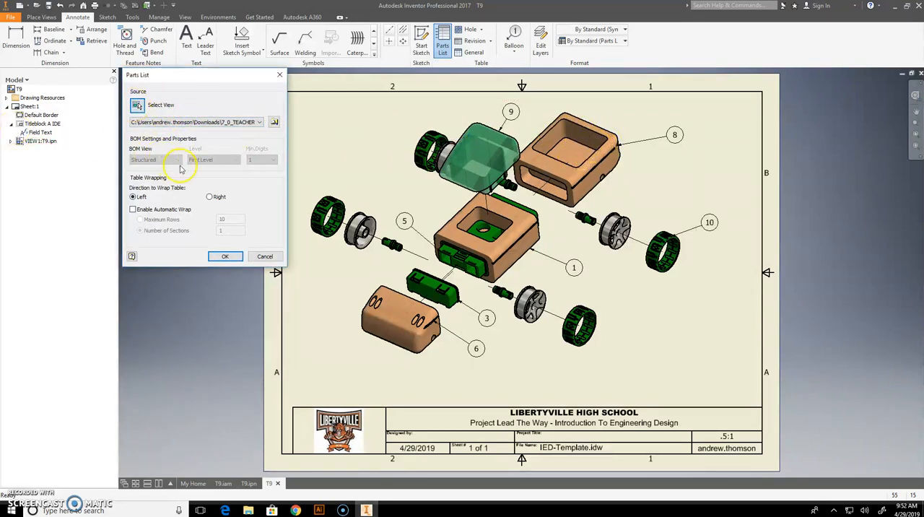
pyautogui.click(224, 257)
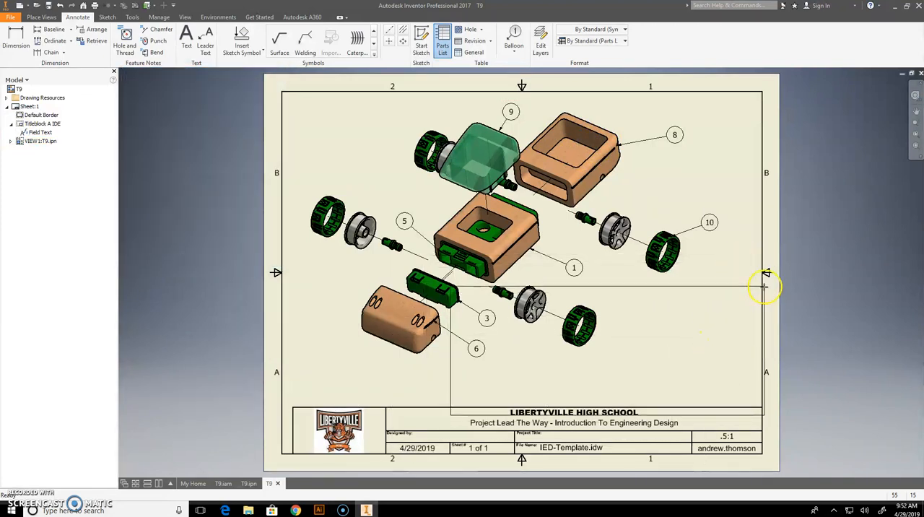
pyautogui.click(765, 275)
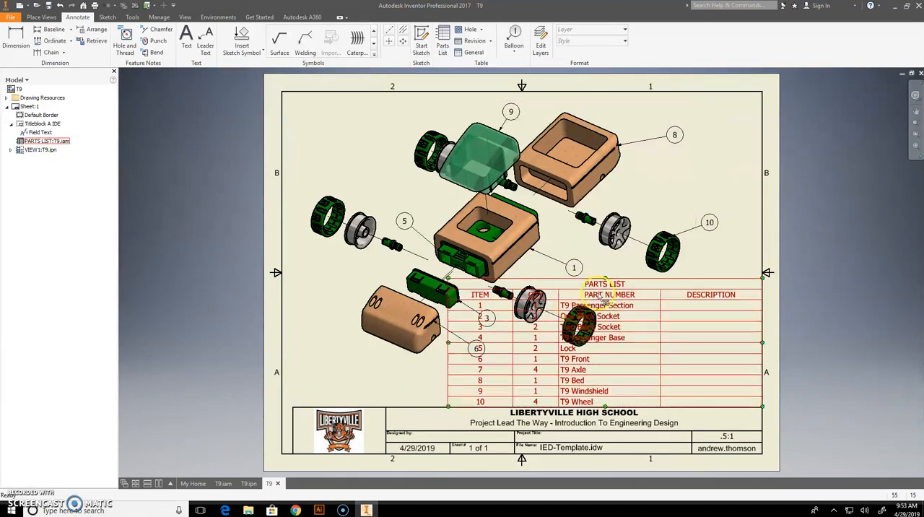
# Remove the DESCRIPTION column from the parts list.
pyautogui.doubleClick(707, 293)
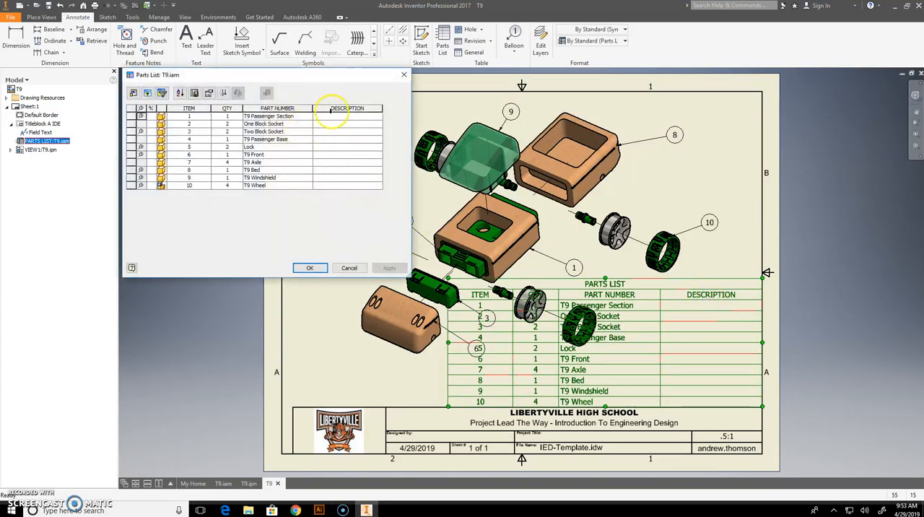
pyautogui.click(133, 93)
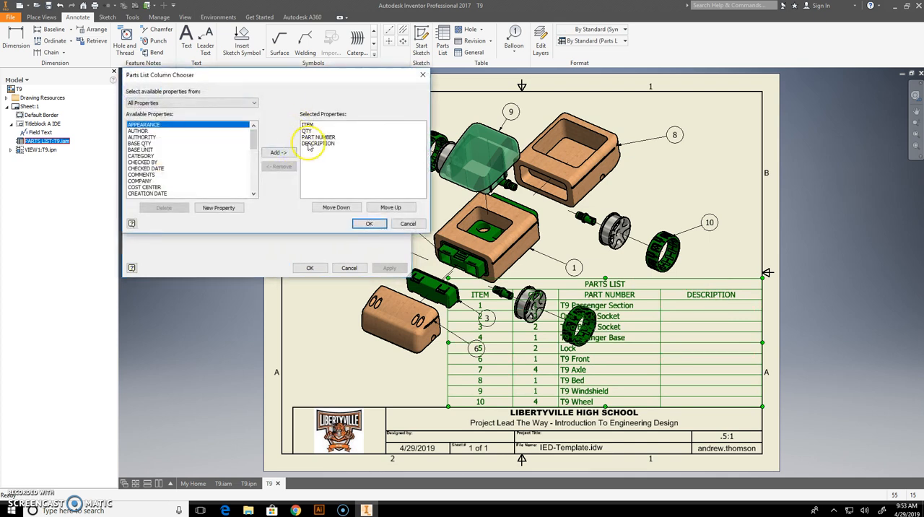
pyautogui.click(310, 144)
pyautogui.click(279, 166)
pyautogui.click(368, 224)
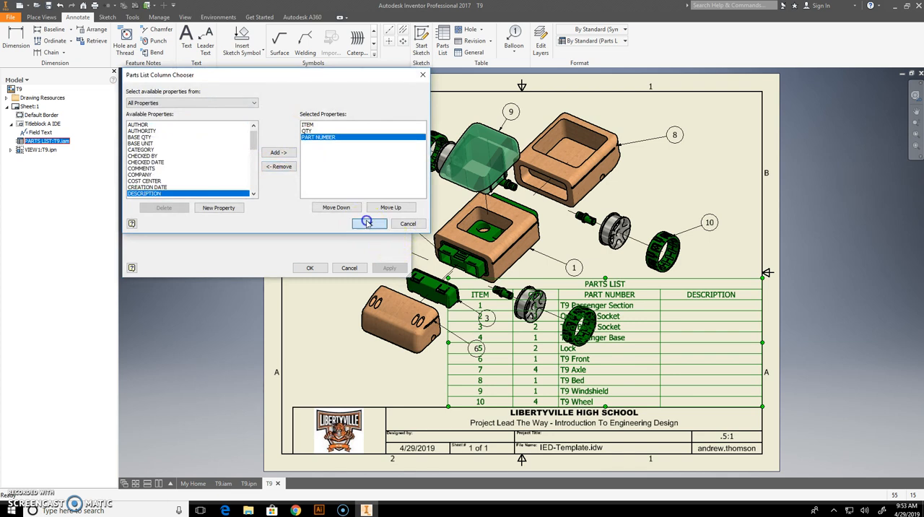
pyautogui.click(324, 268)
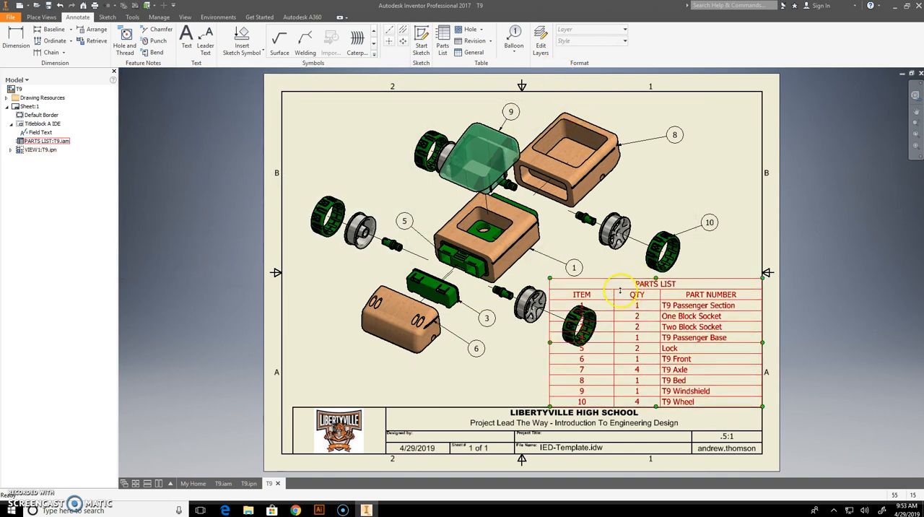
# Narrow the parts list's PART NUMBER and ITEM columns so the table clears the lower wheel of the exploded view.
pyautogui.moveTo(662, 316); pyautogui.dragTo(681, 320)
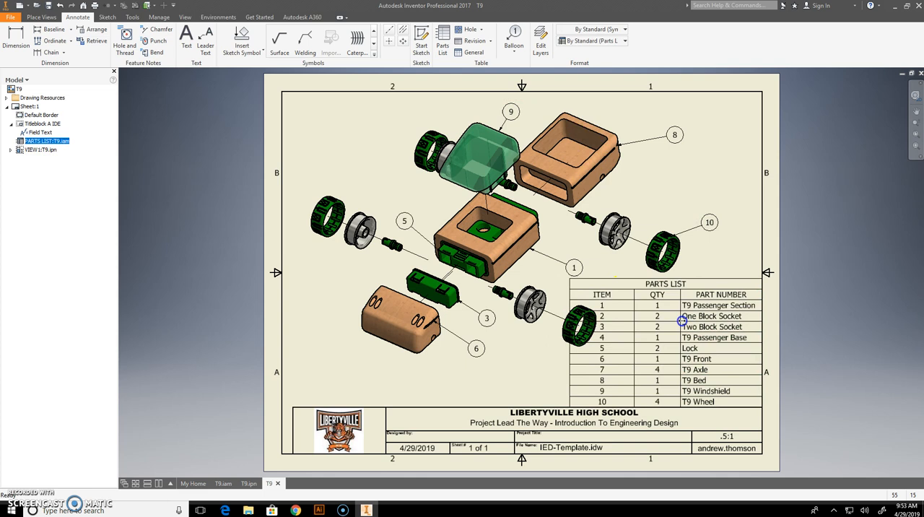
pyautogui.moveTo(570, 303); pyautogui.dragTo(598, 304)
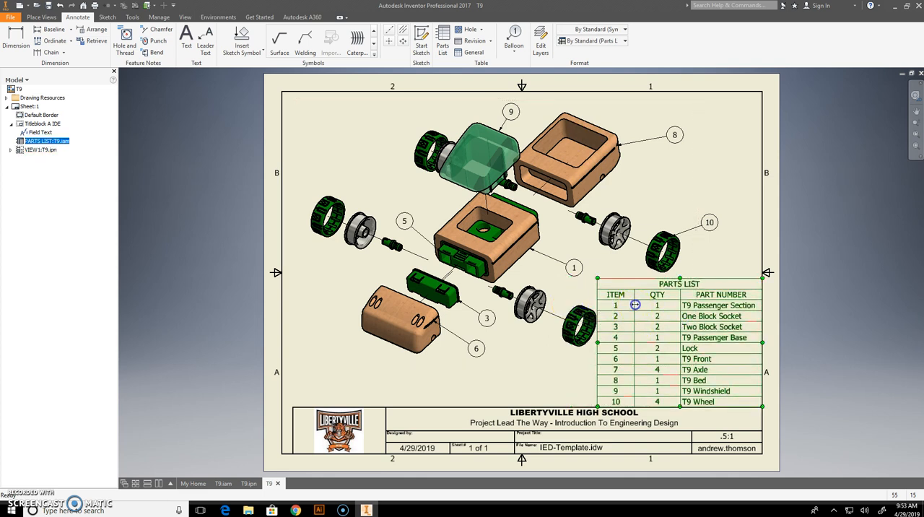
pyautogui.click(639, 305)
pyautogui.moveTo(640, 297); pyautogui.dragTo(835, 195, button='right')
pyautogui.moveTo(737, 197); pyautogui.dragTo(710, 298)
pyautogui.click(710, 297)
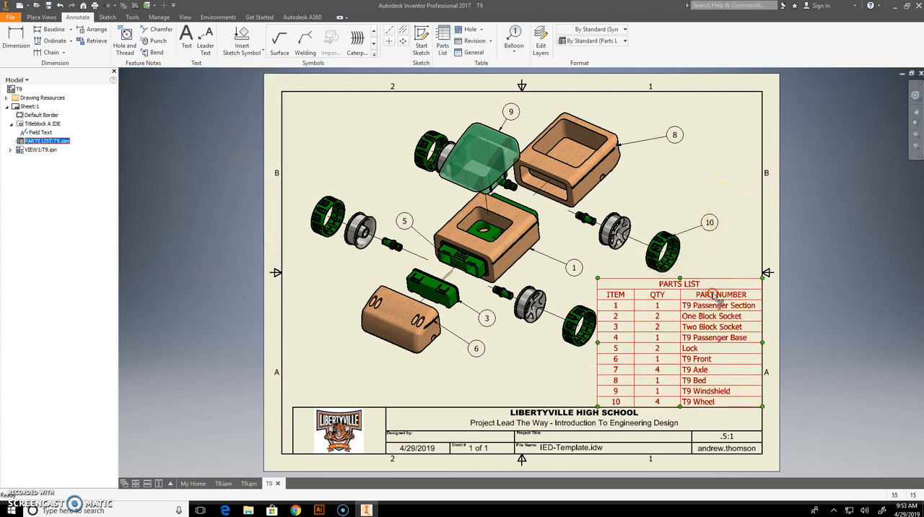
pyautogui.rightClick(712, 295)
pyautogui.click(728, 293)
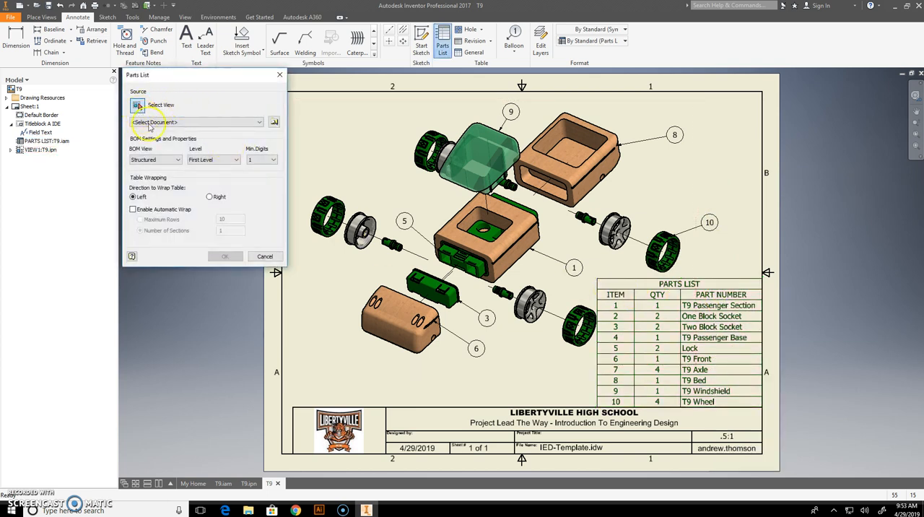
pyautogui.click(280, 75)
# Open the existing parts list for editing and change item 5's part number to LOCK.
pyautogui.doubleClick(716, 300)
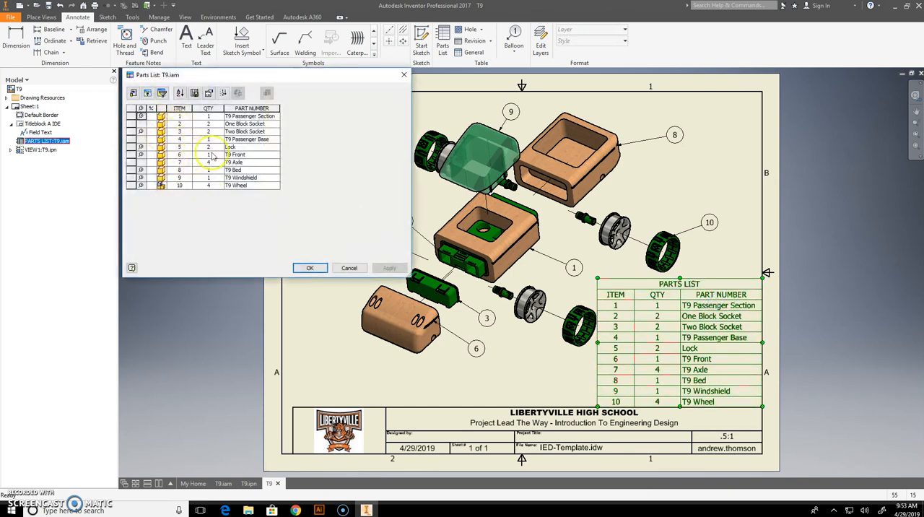
pyautogui.click(245, 147)
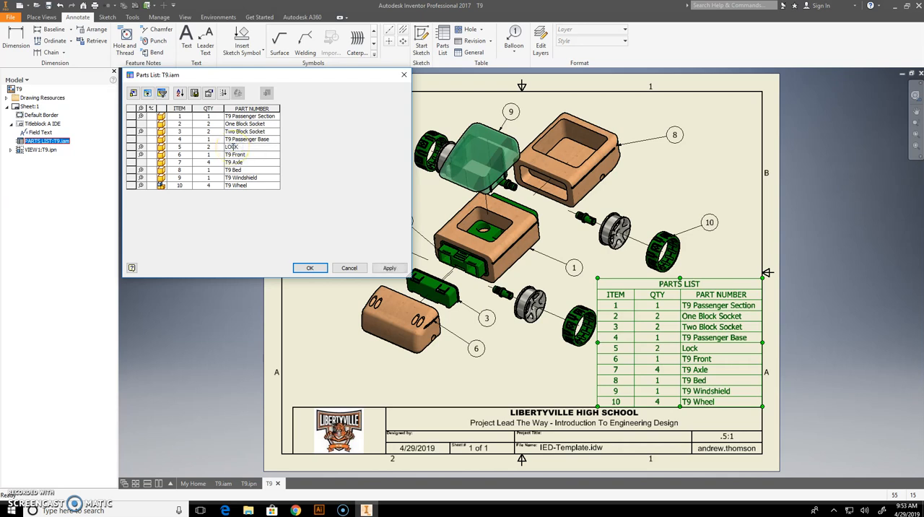
pyautogui.write('LOCK')
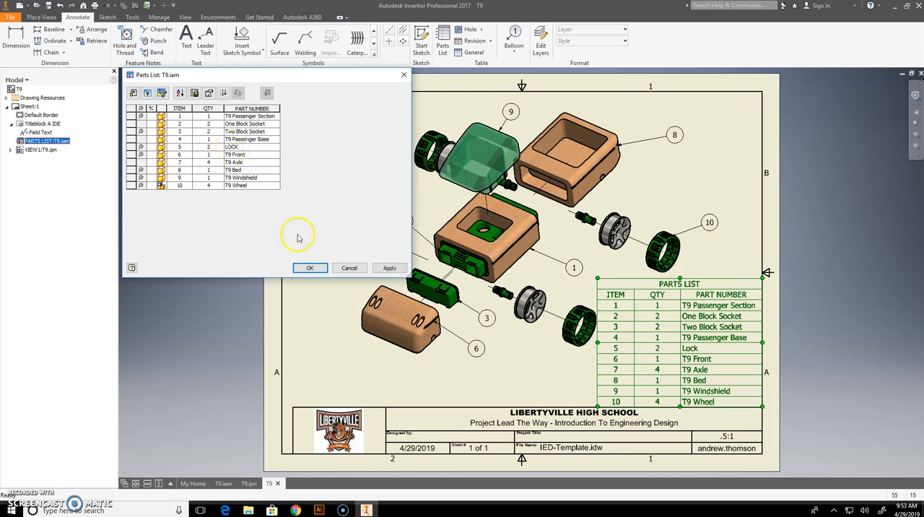
pyautogui.click(389, 268)
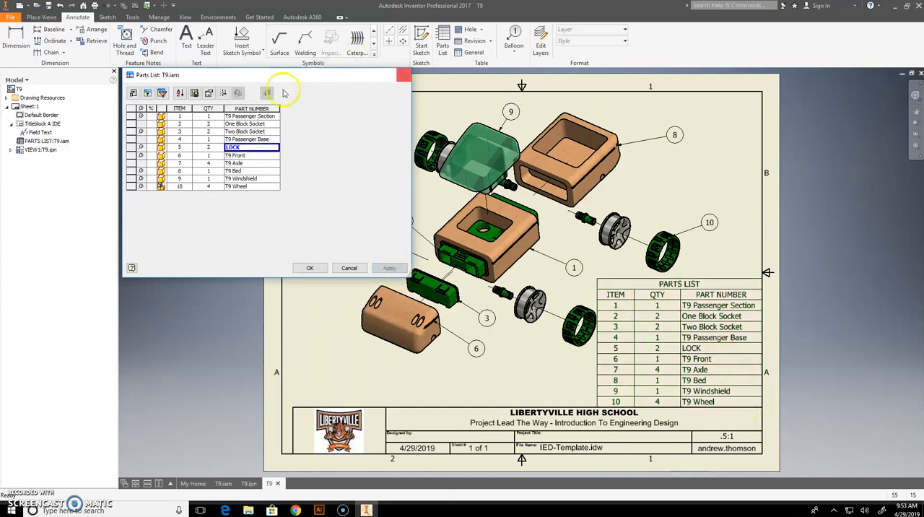
# Change item 4's part number to BASE, apply it and finish editing the parts list.
pyautogui.click(277, 141)
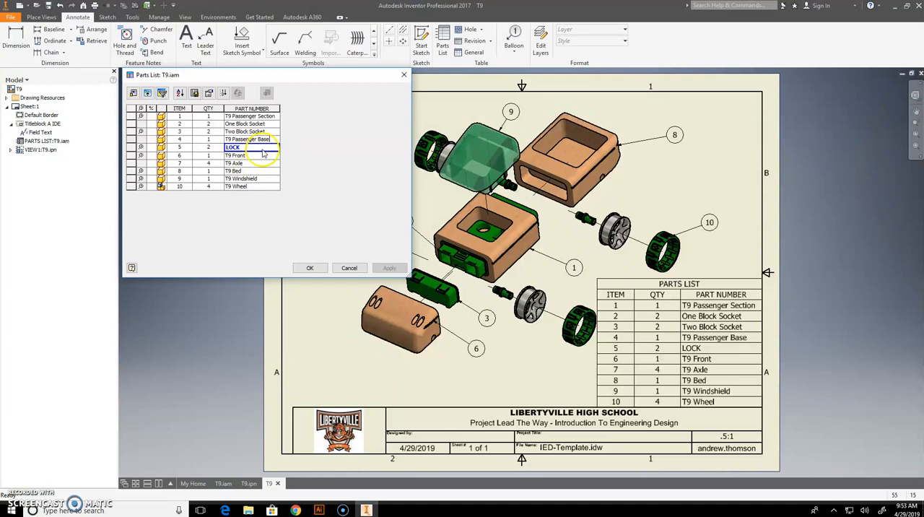
pyautogui.moveTo(254, 138); pyautogui.dragTo(210, 141)
pyautogui.write('BASE')
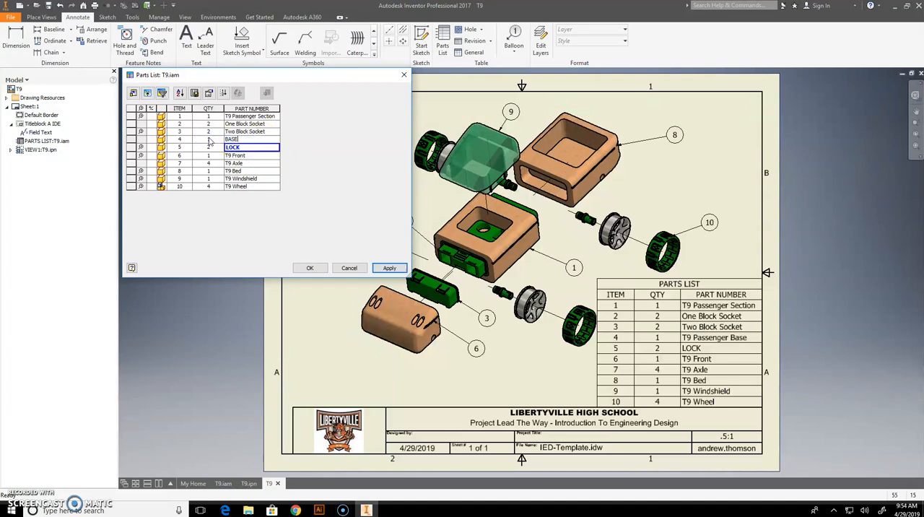
pyautogui.press('Return')
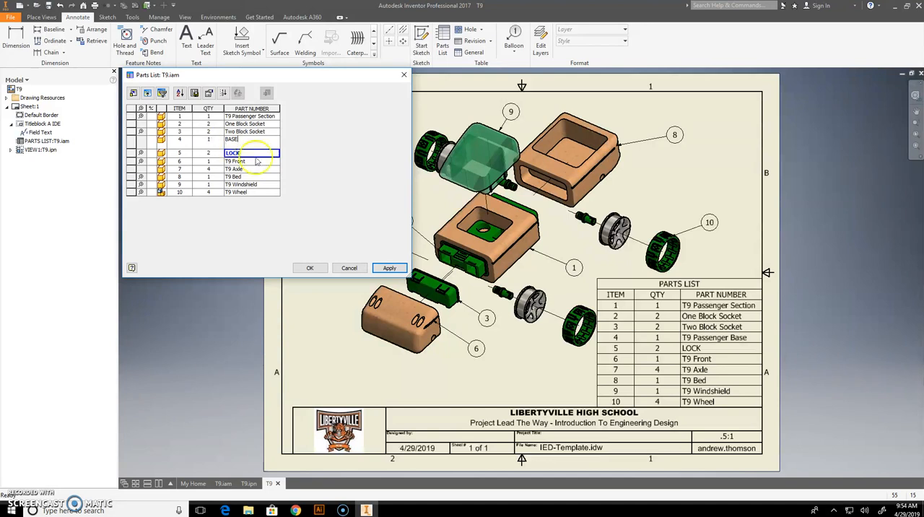
pyautogui.click(386, 267)
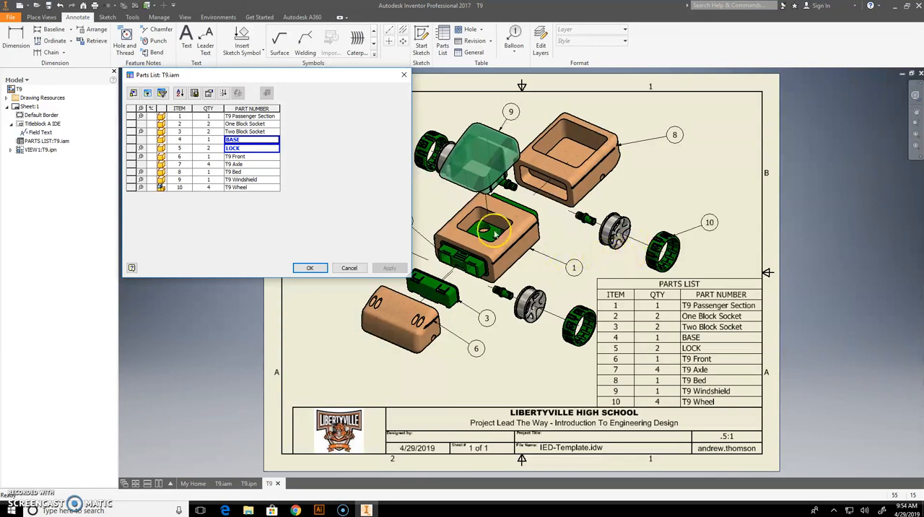
pyautogui.click(310, 268)
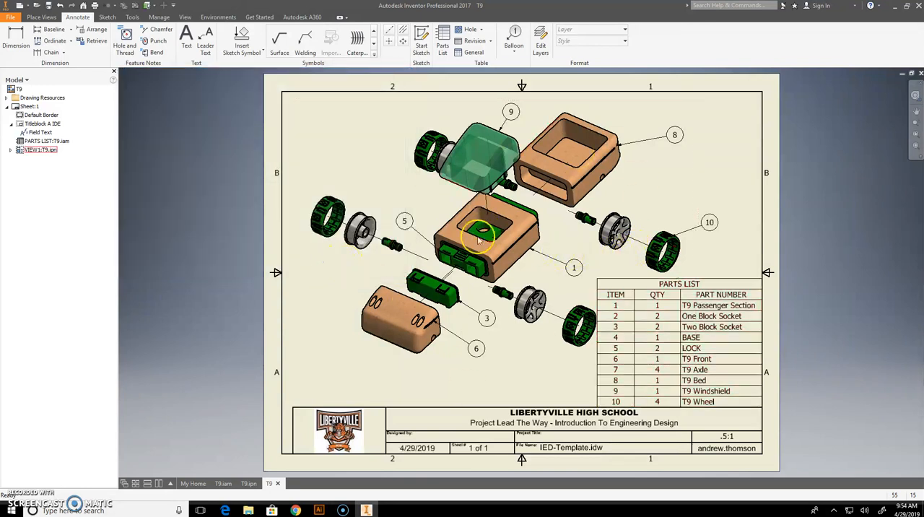